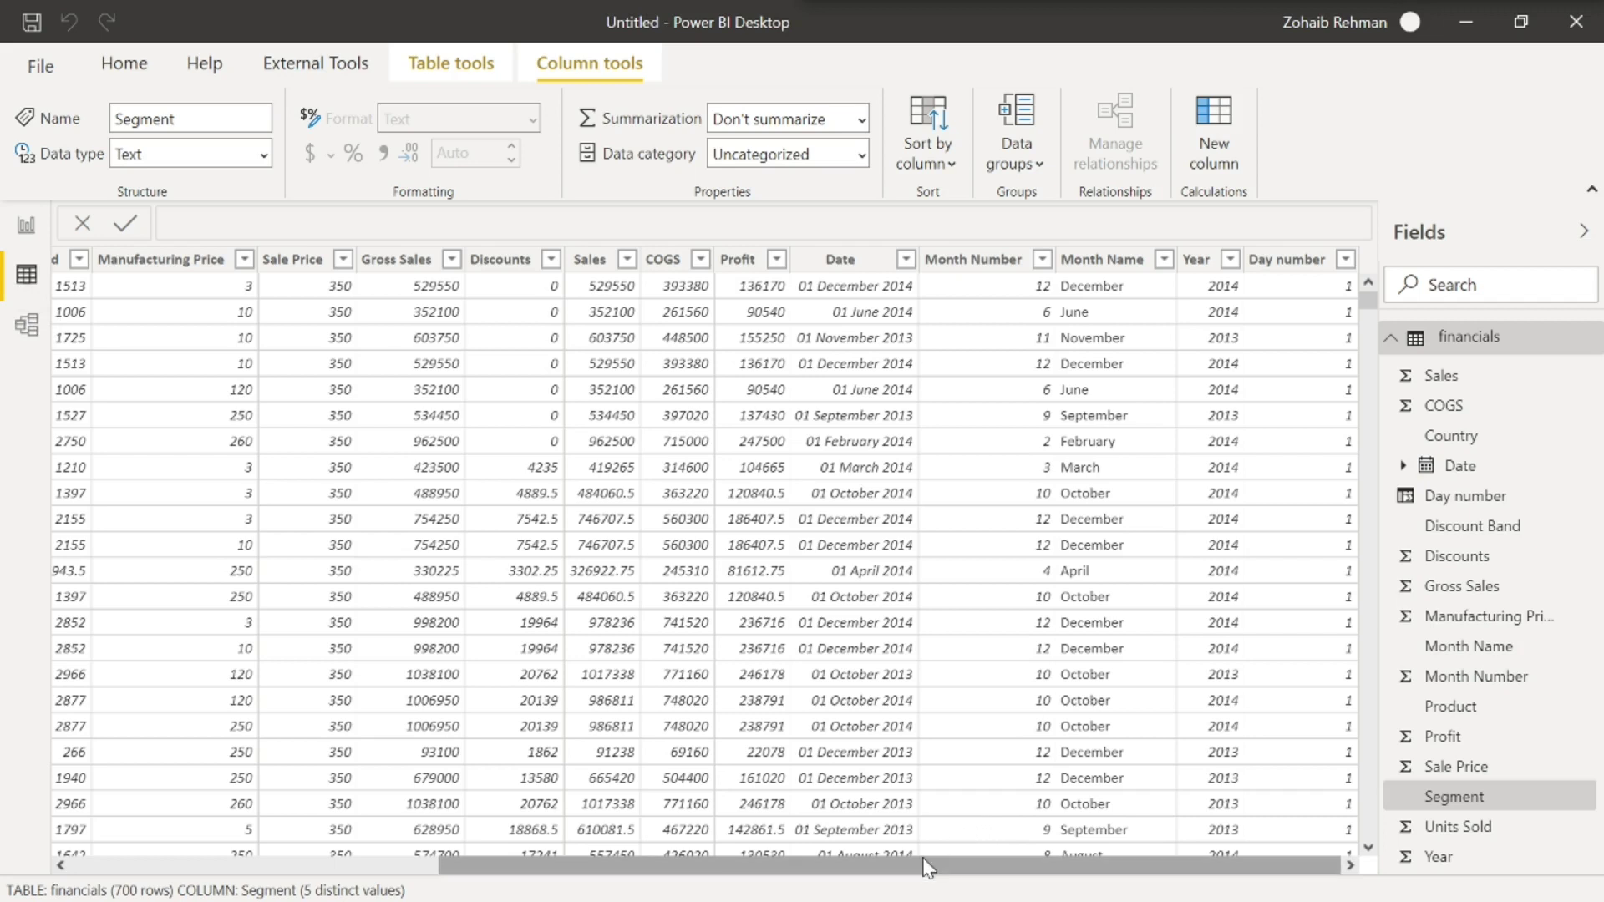
# Step: Add a new calculated column to the financials table and select its default 'Column' name
pyautogui.click(1222, 136)
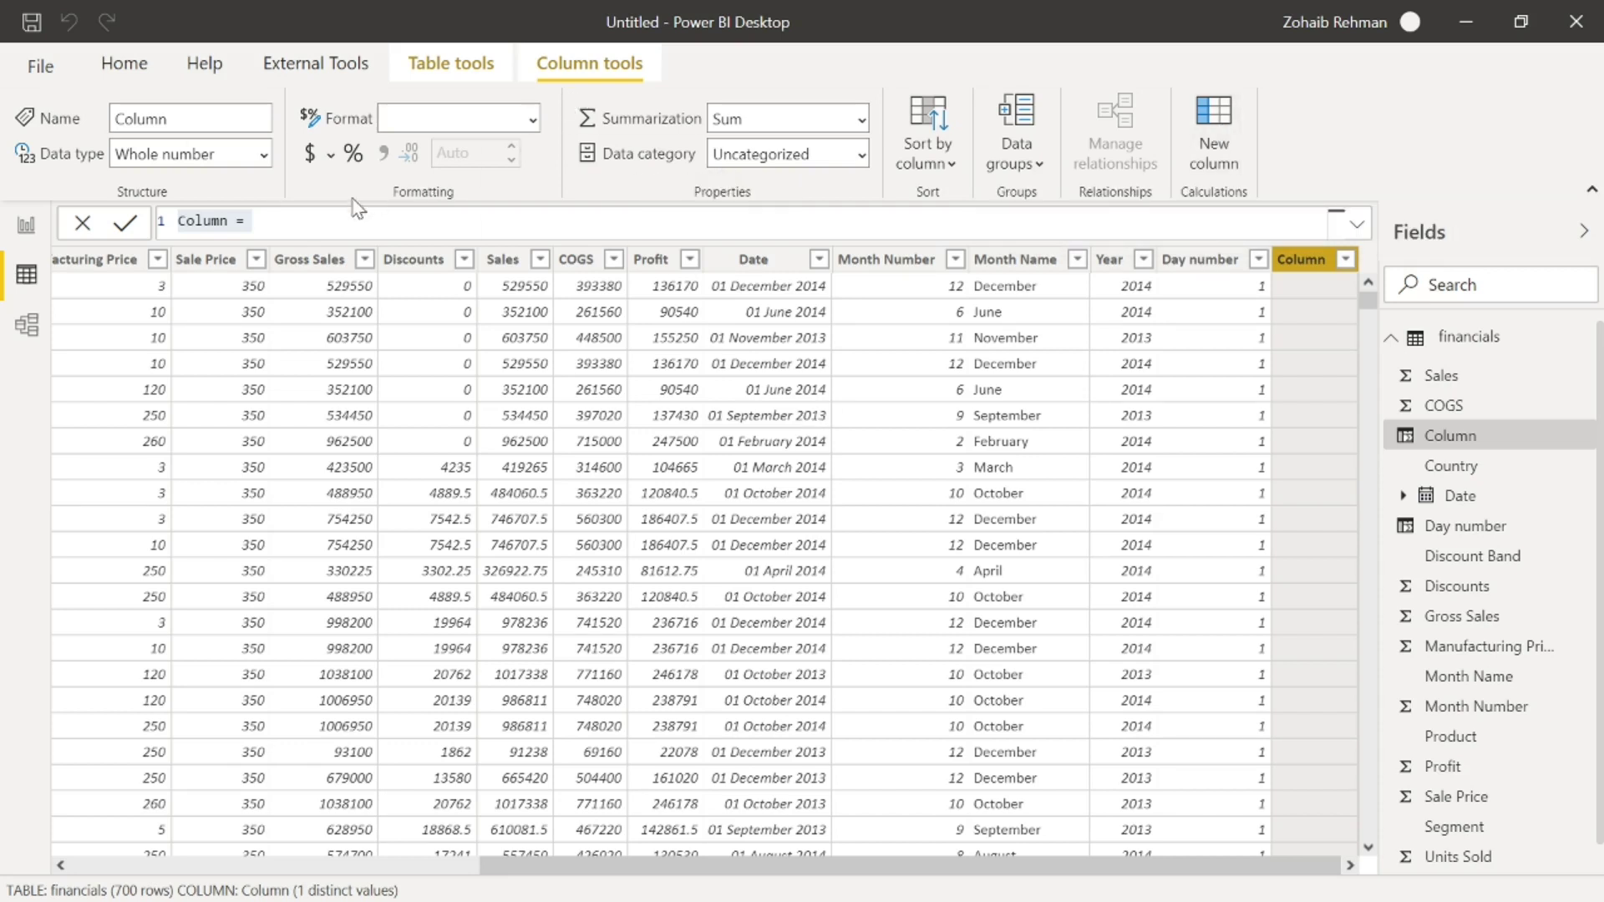
pyautogui.moveTo(252, 221); pyautogui.dragTo(172, 237)
# Step: Start the 'Day number and month' formula as CONCATENATE with financials[Day number] first
pyautogui.write('D')
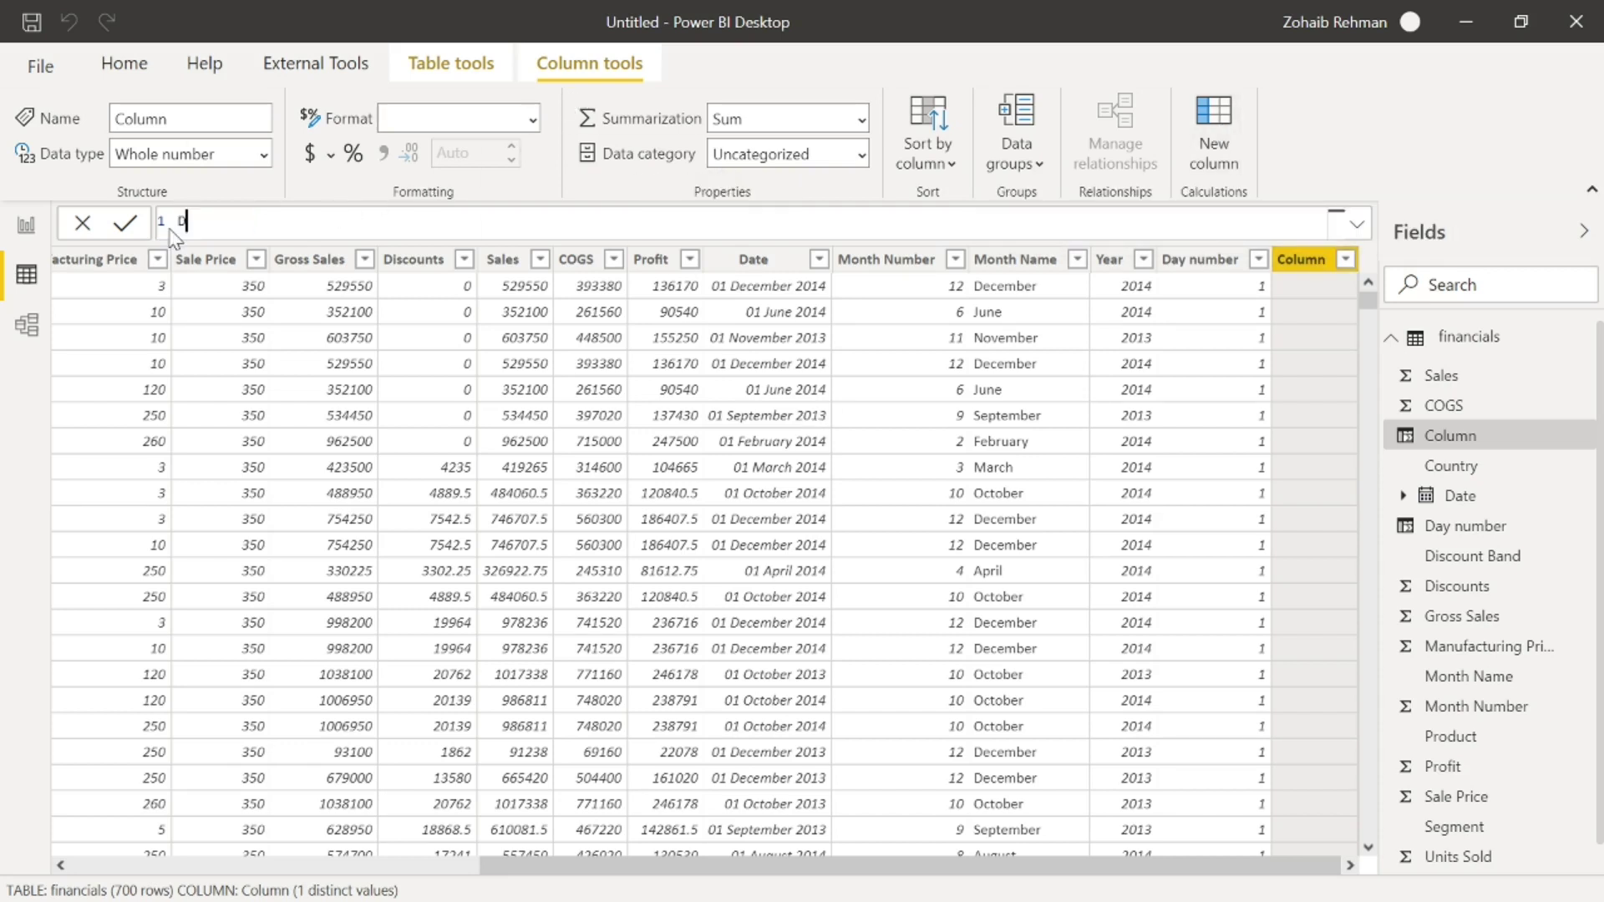
pyautogui.write('ay number and month = con')
pyautogui.press('Tab')
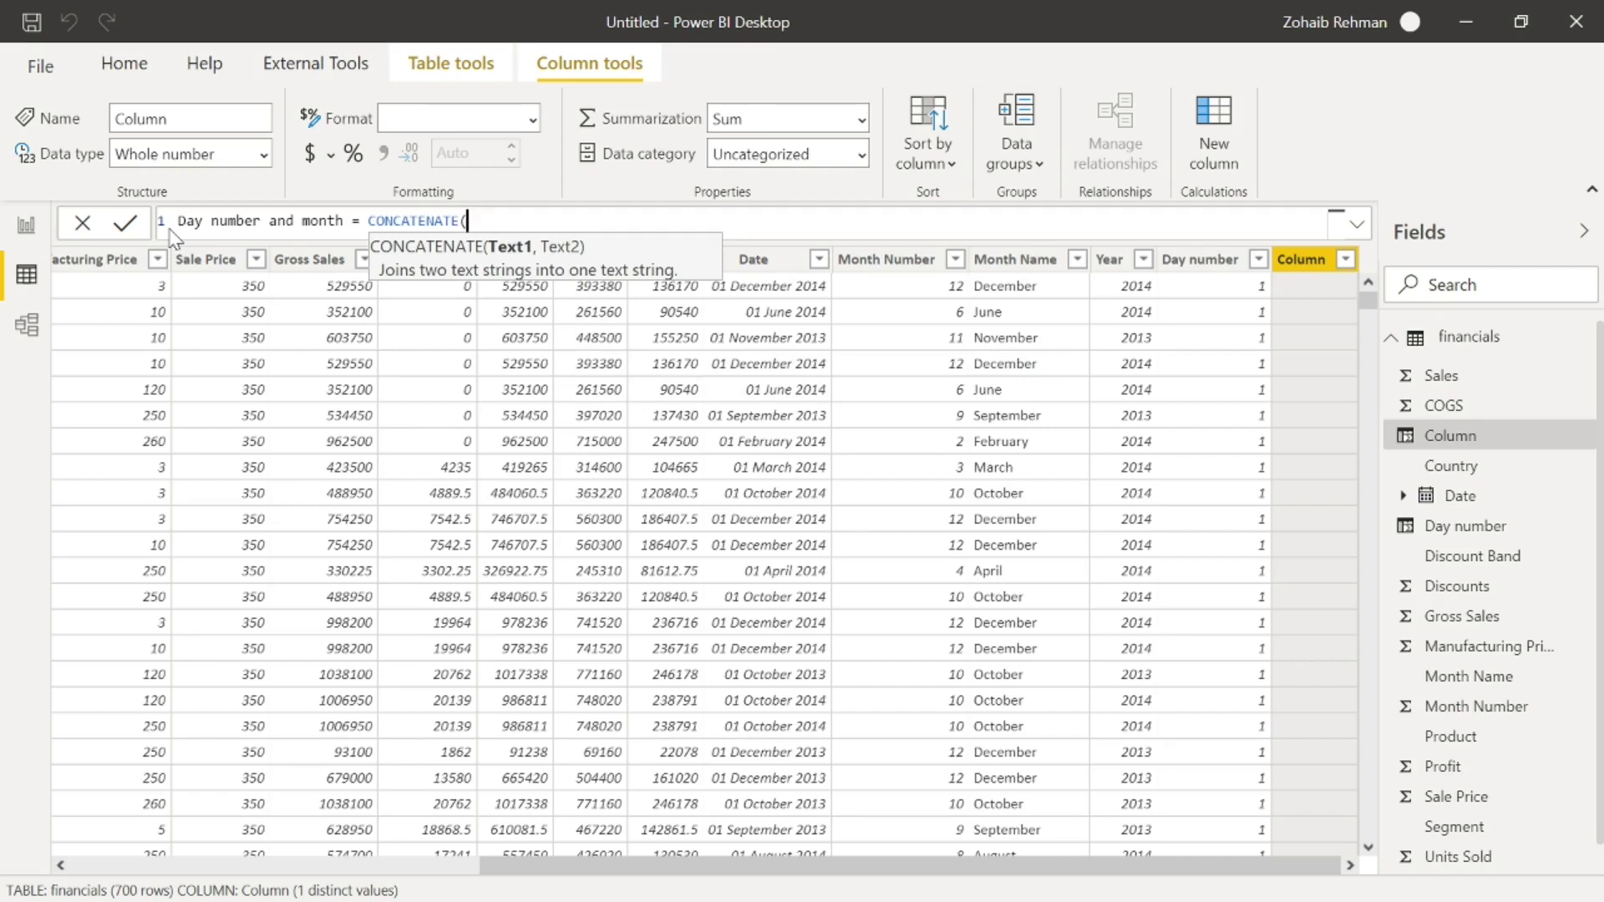
pyautogui.write('day')
pyautogui.press('Down')
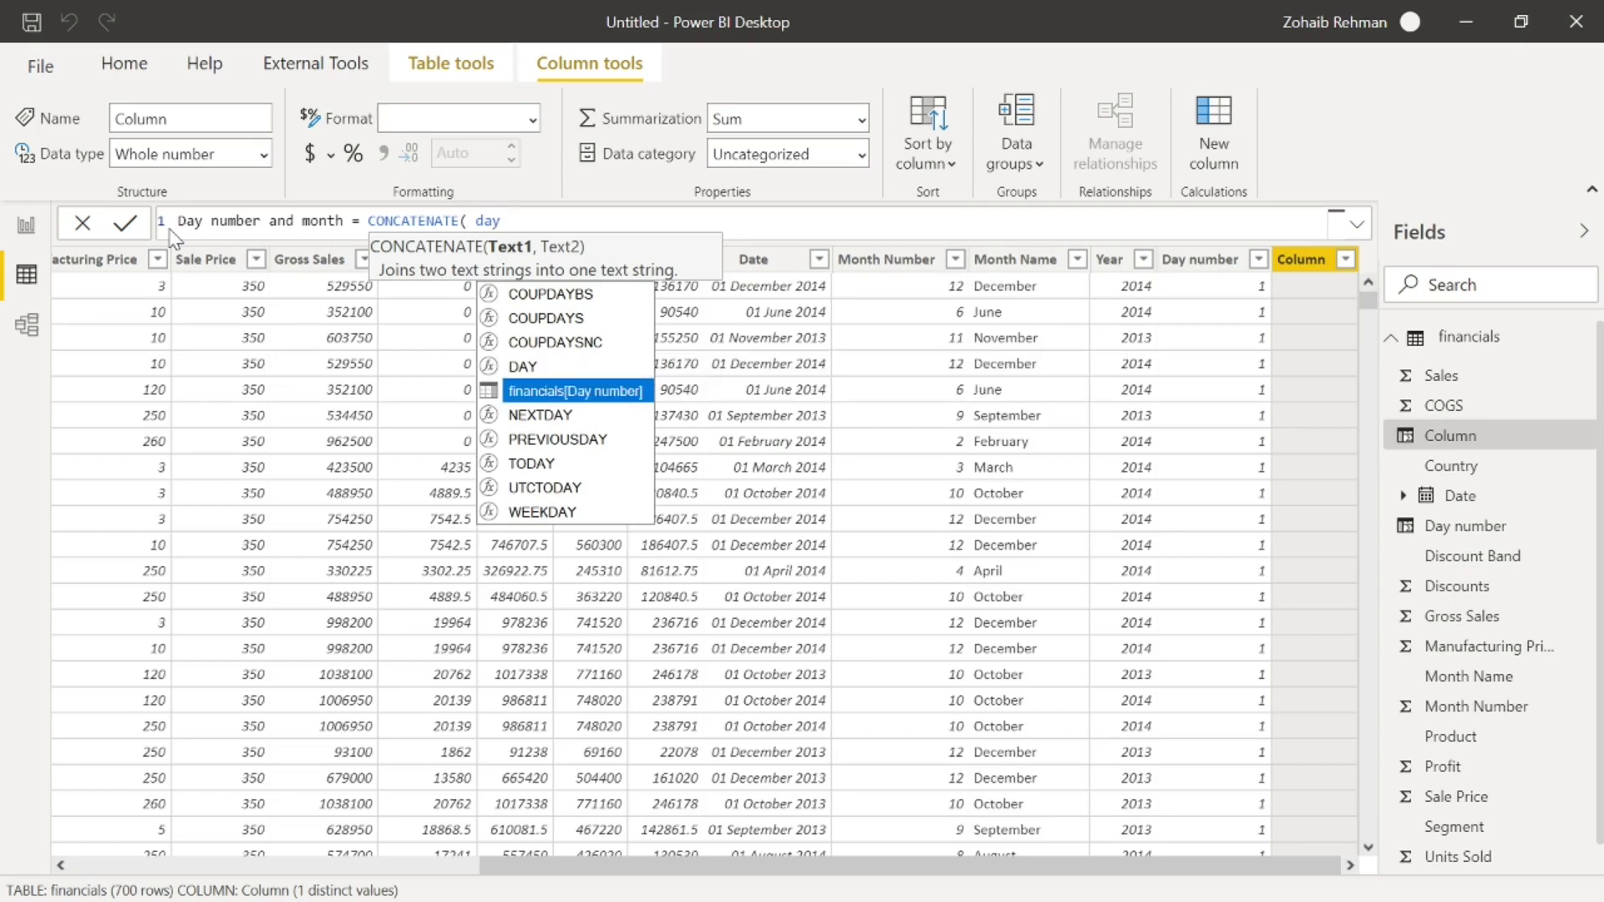
pyautogui.press('Tab')
pyautogui.write(',')
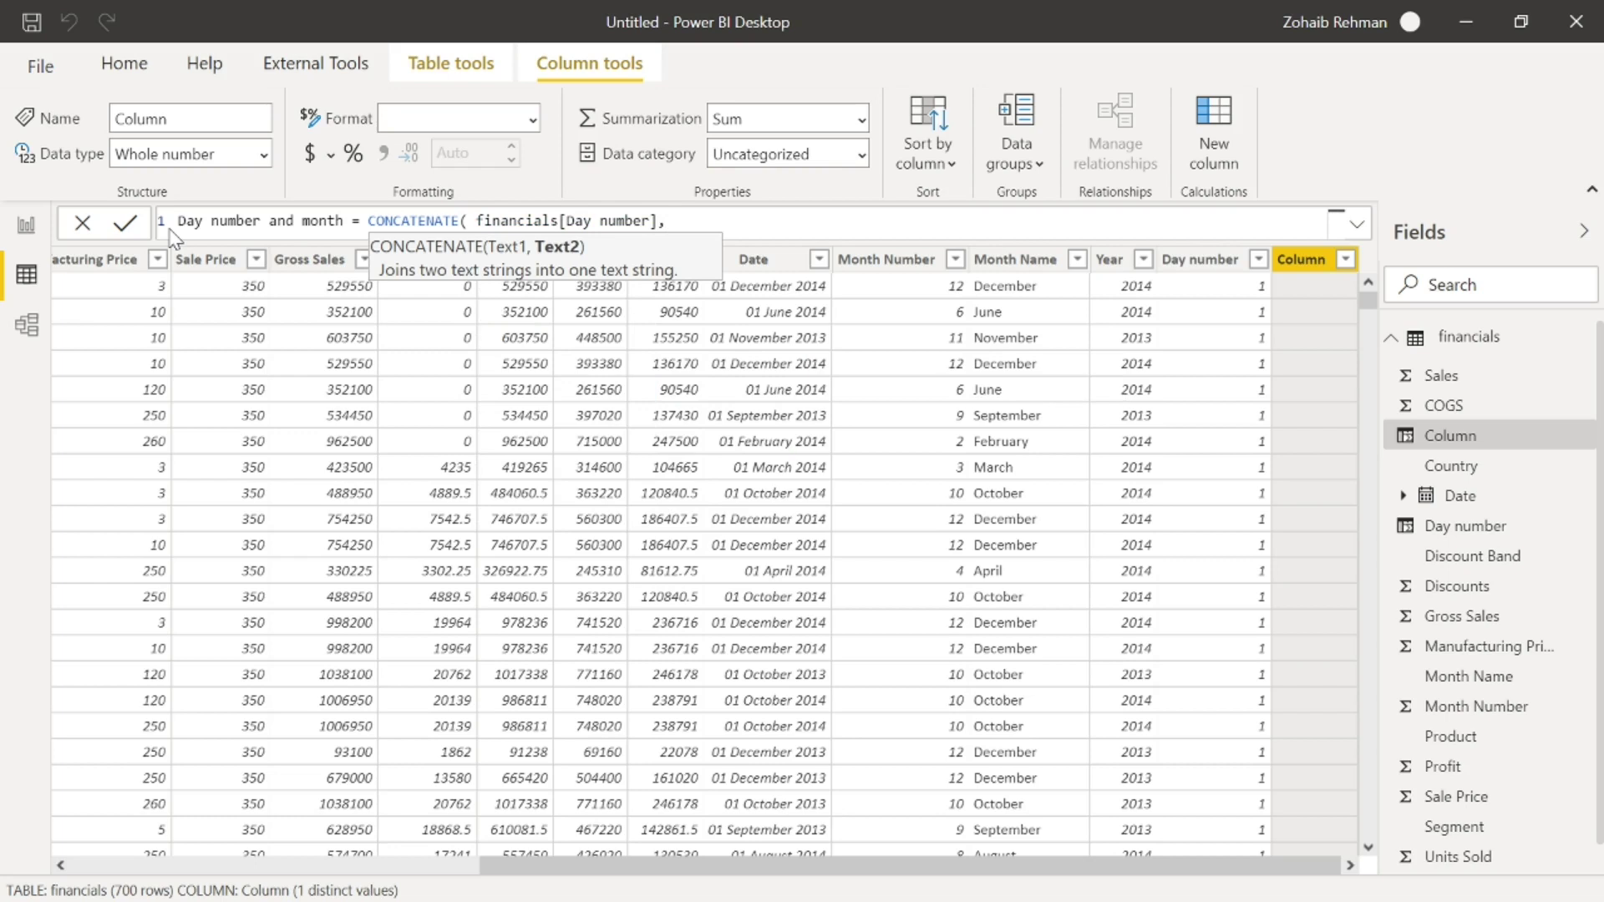
pyautogui.hotkey('shift', 'Return')
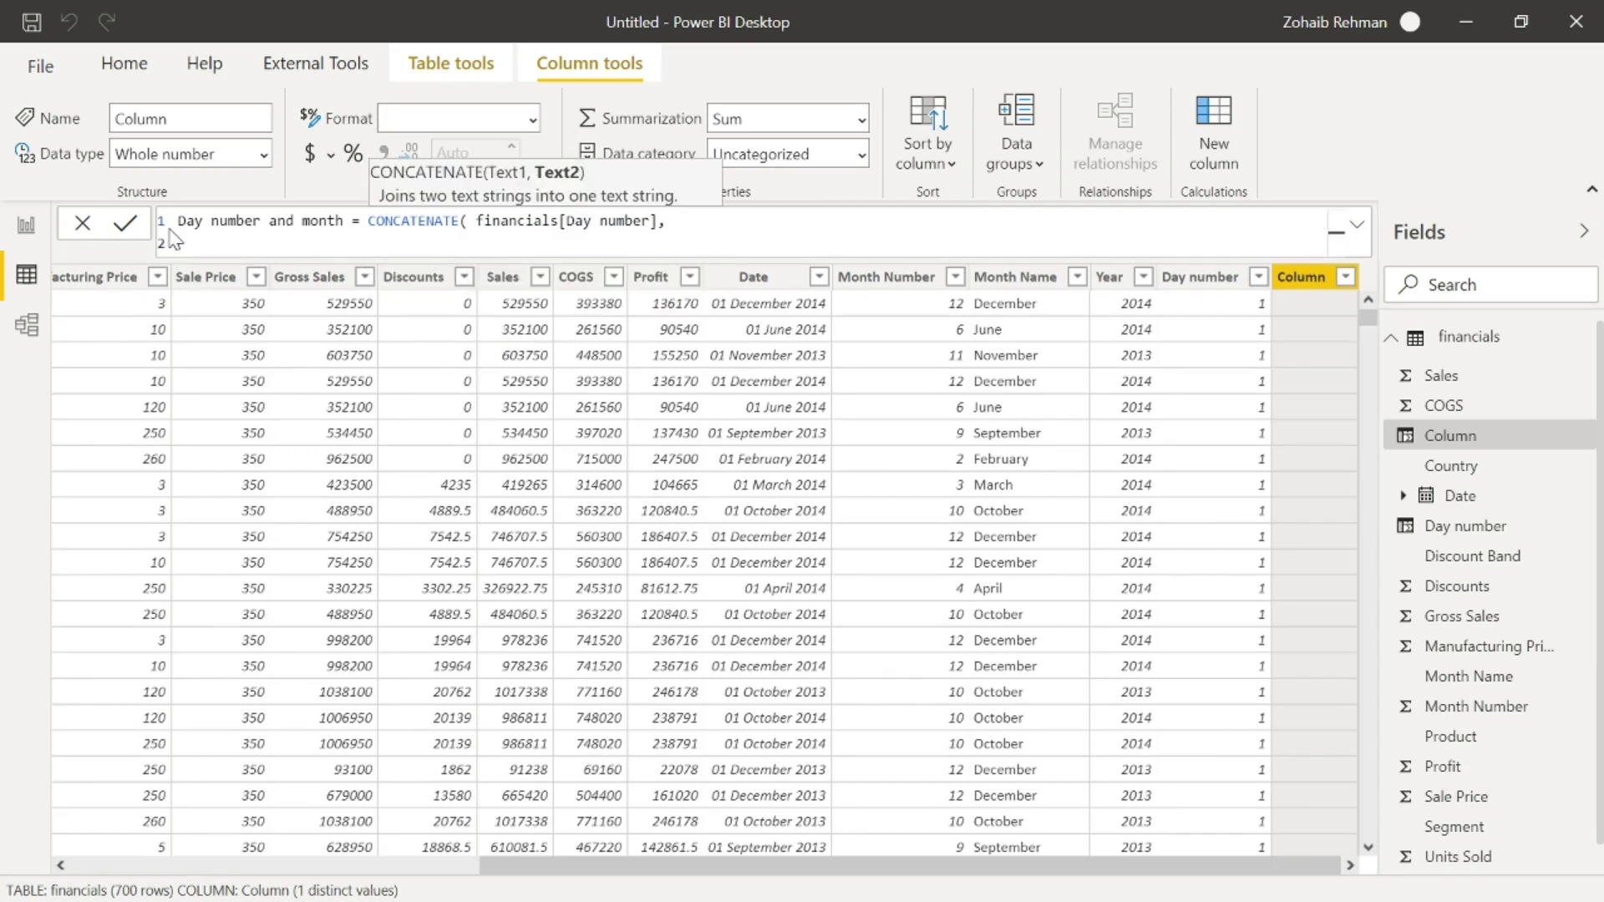
# Step: Nest CONCATENATE(" ", financials[Month Name]), close both parentheses and commit the column
pyautogui.write('conc')
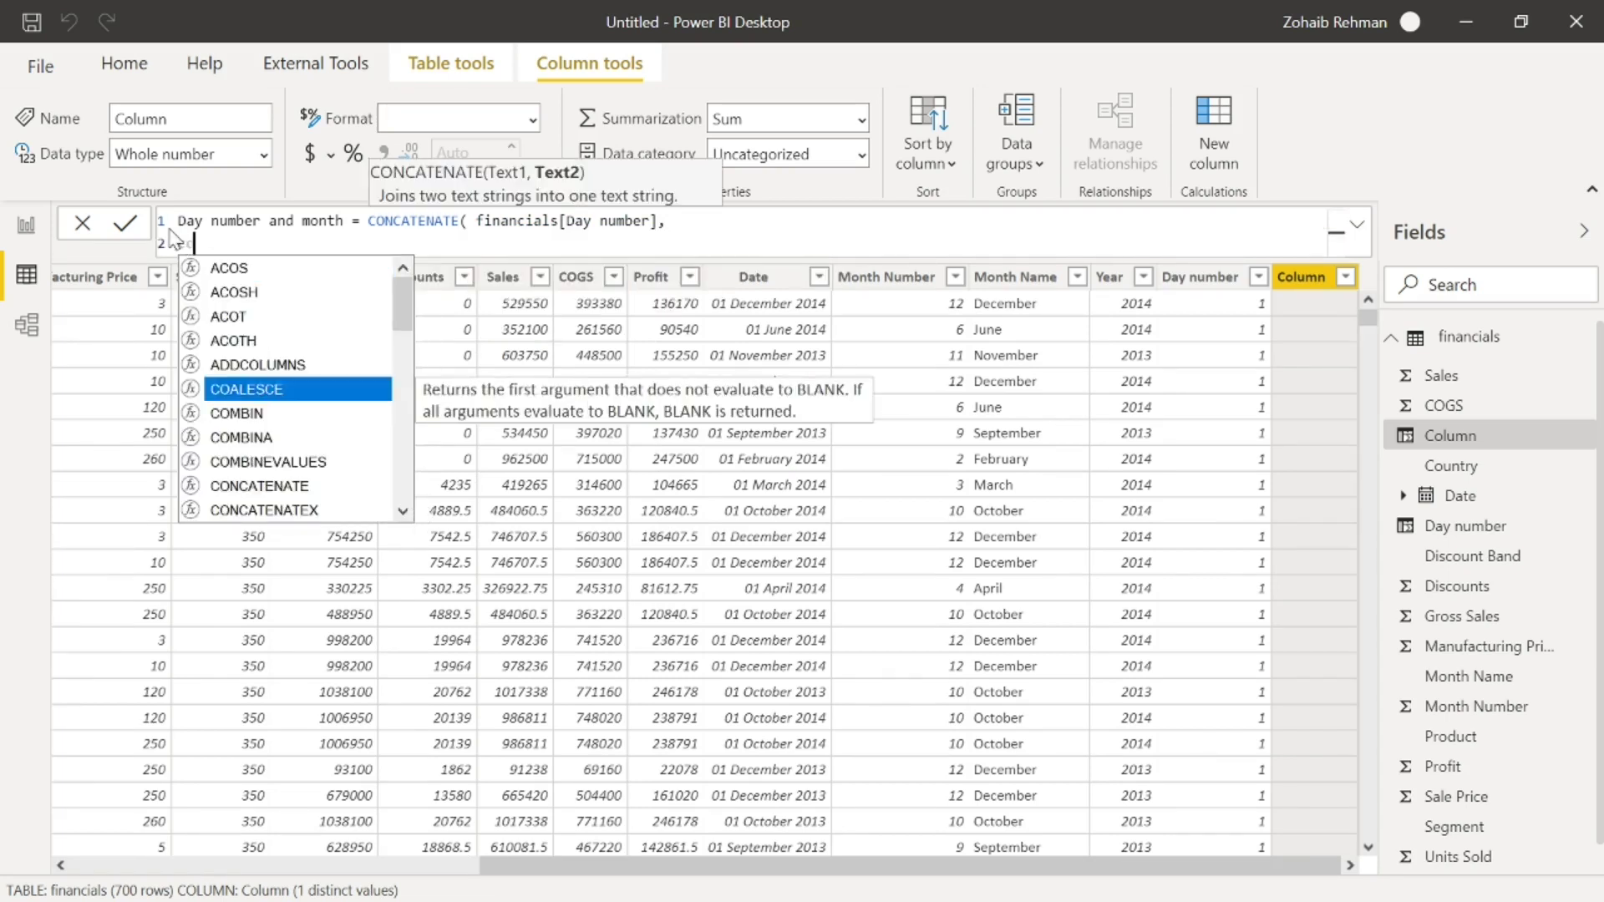
pyautogui.press('Tab')
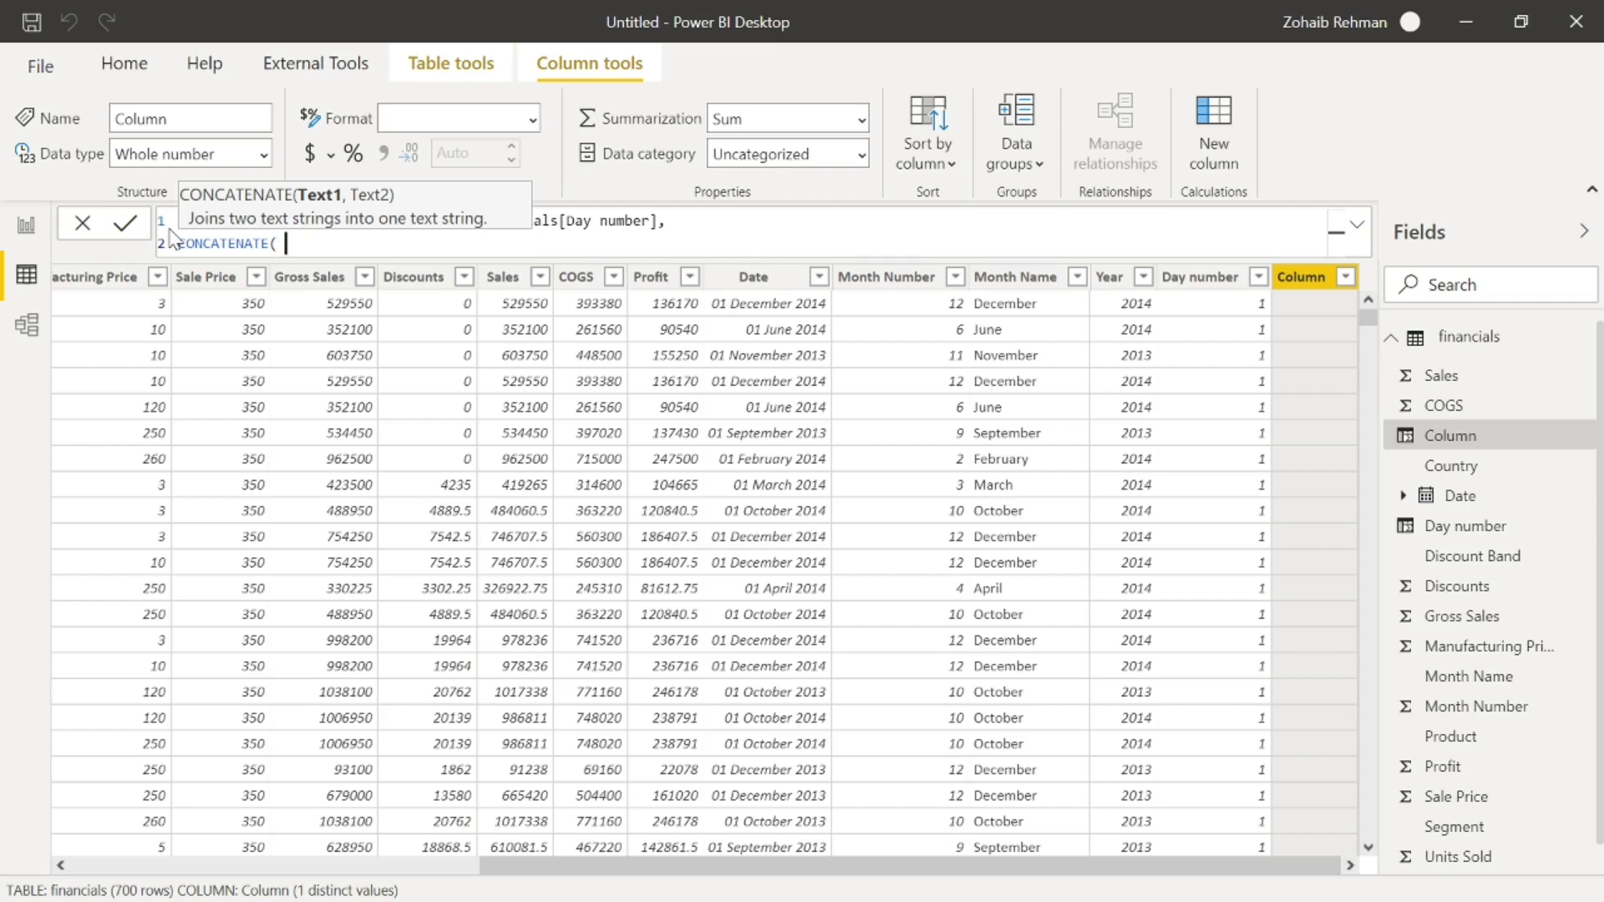
pyautogui.write('" ",')
pyautogui.write('Mont')
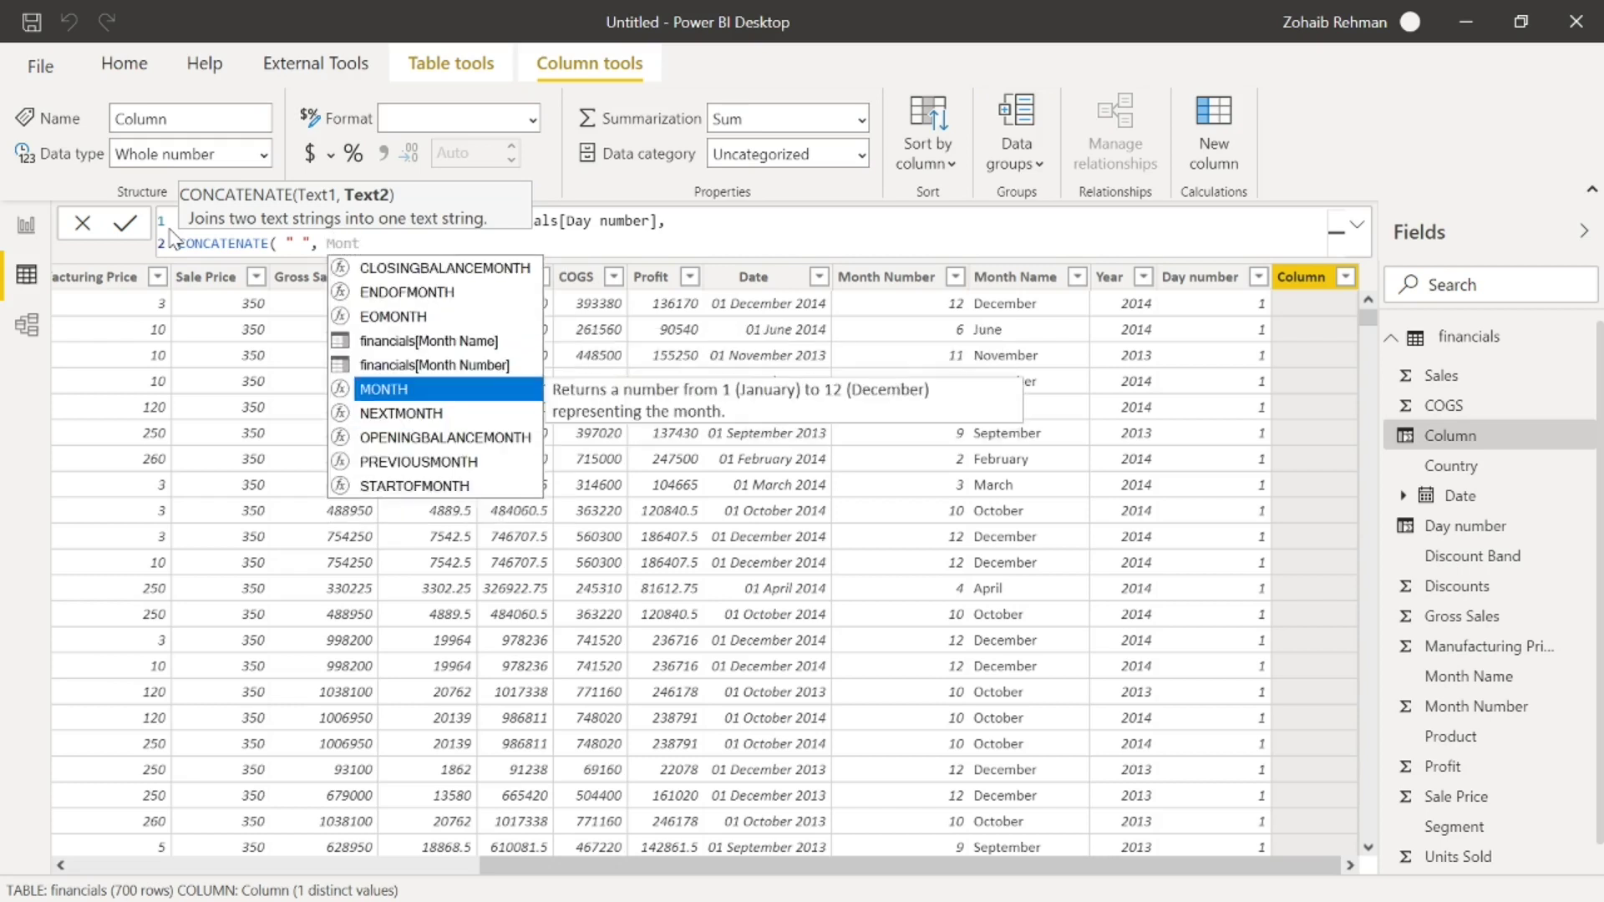
pyautogui.press('Up')
pyautogui.press('Up')
pyautogui.press('Tab')
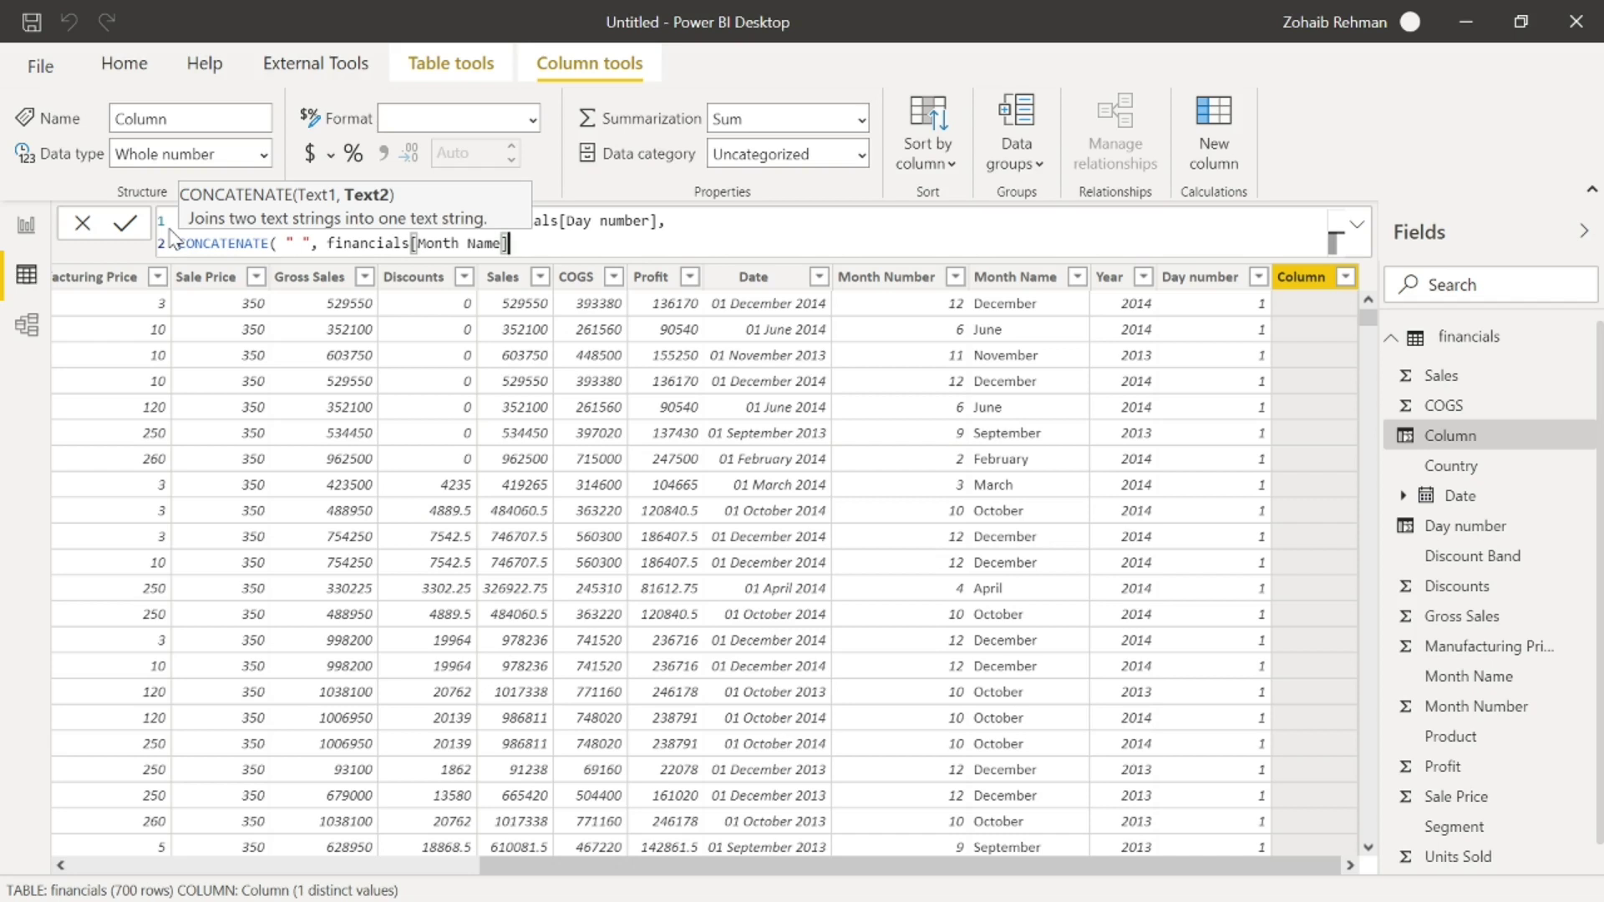
pyautogui.hotkey('shift', 'Return')
pyautogui.write(')')
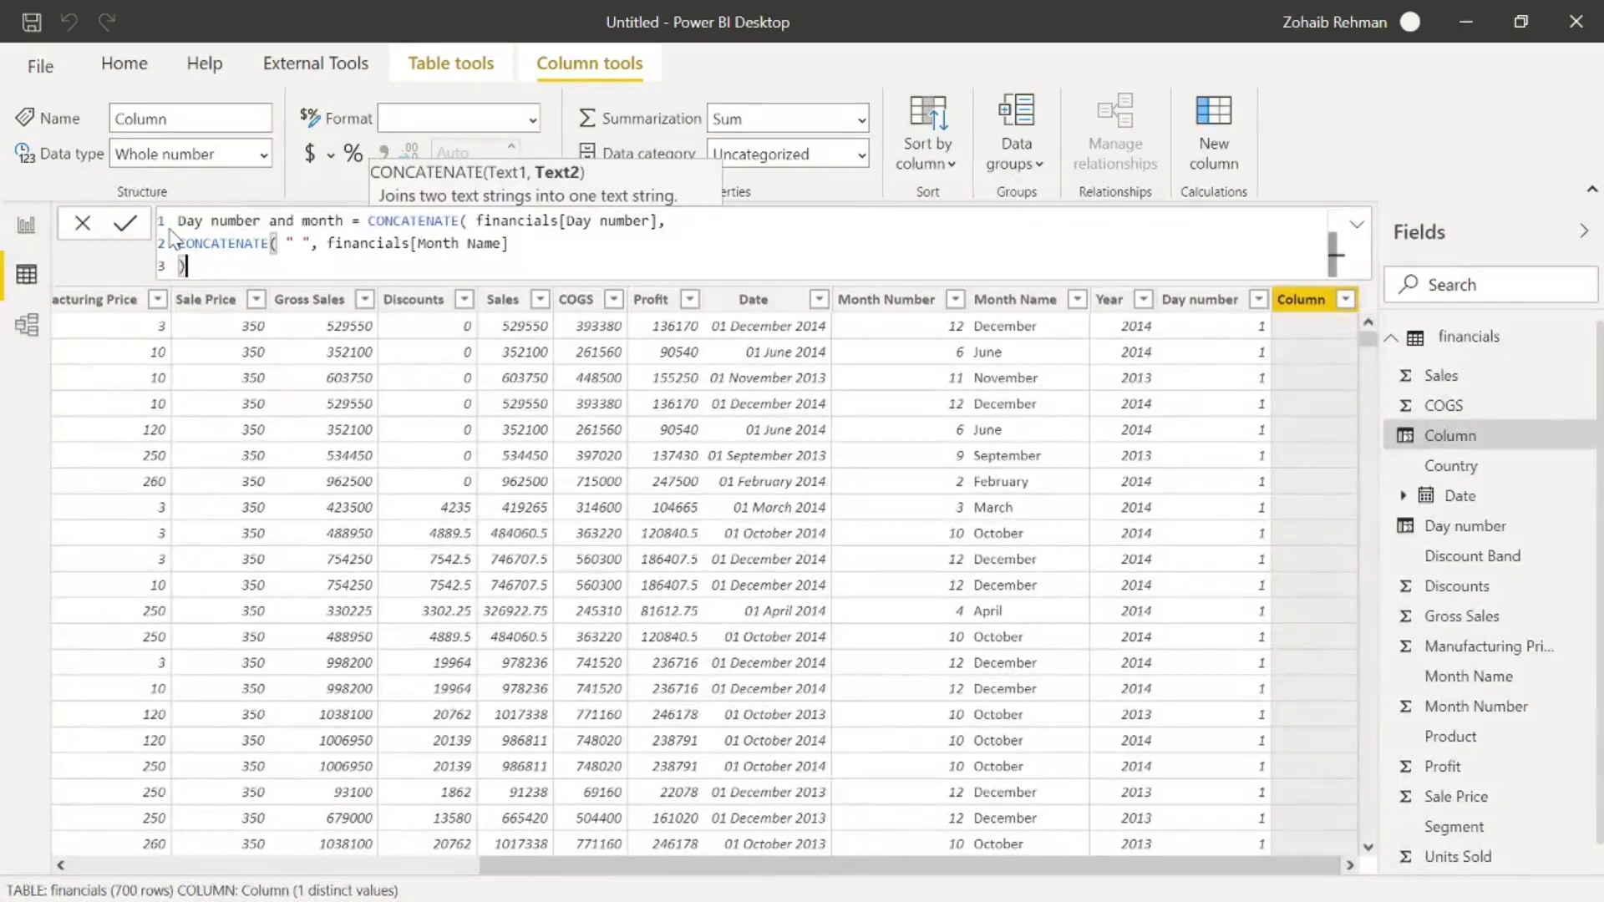
pyautogui.hotkey('shift', 'Return')
pyautogui.write(')')
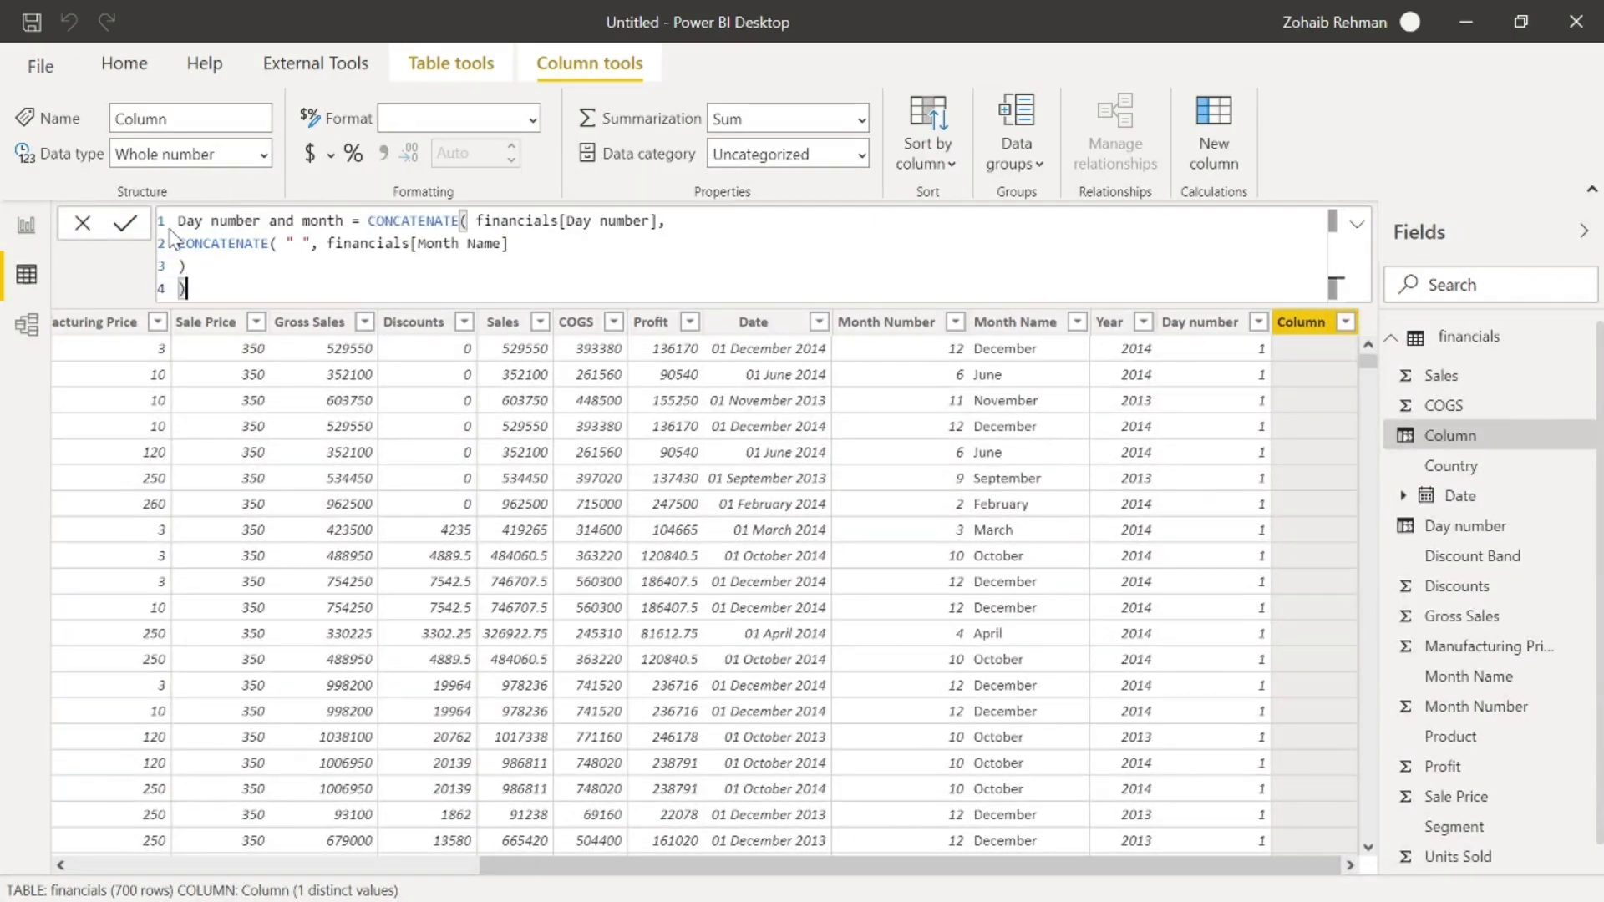
pyautogui.press('Return')
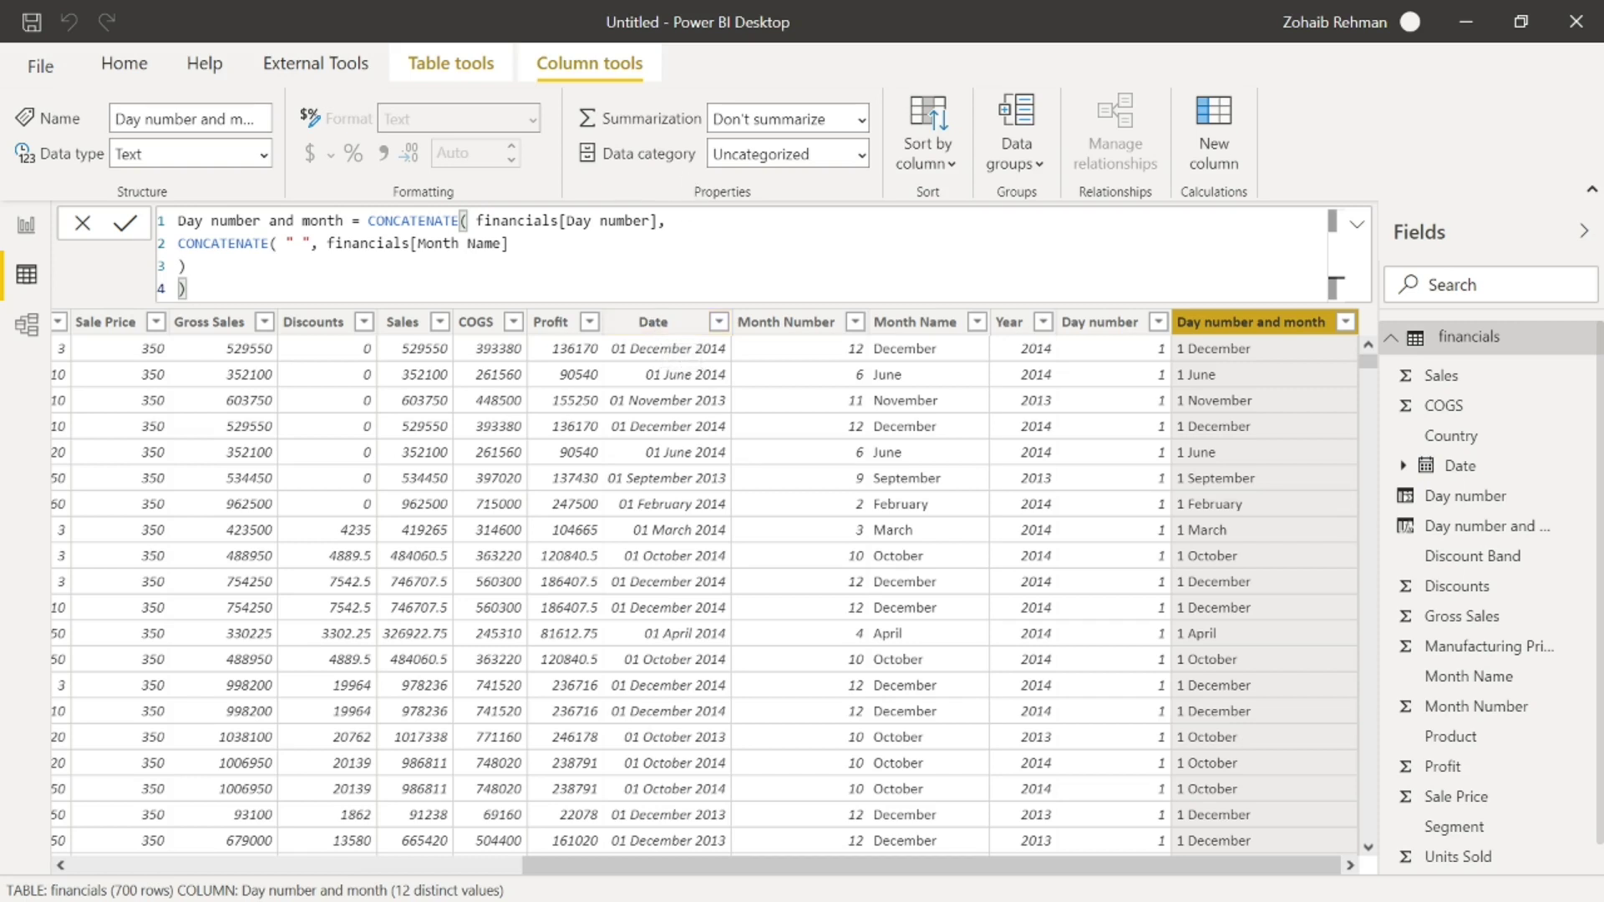
# Step: Wrap the financials[Month Name] reference in a new CONCATENATE, followed by a comma
pyautogui.click(326, 243)
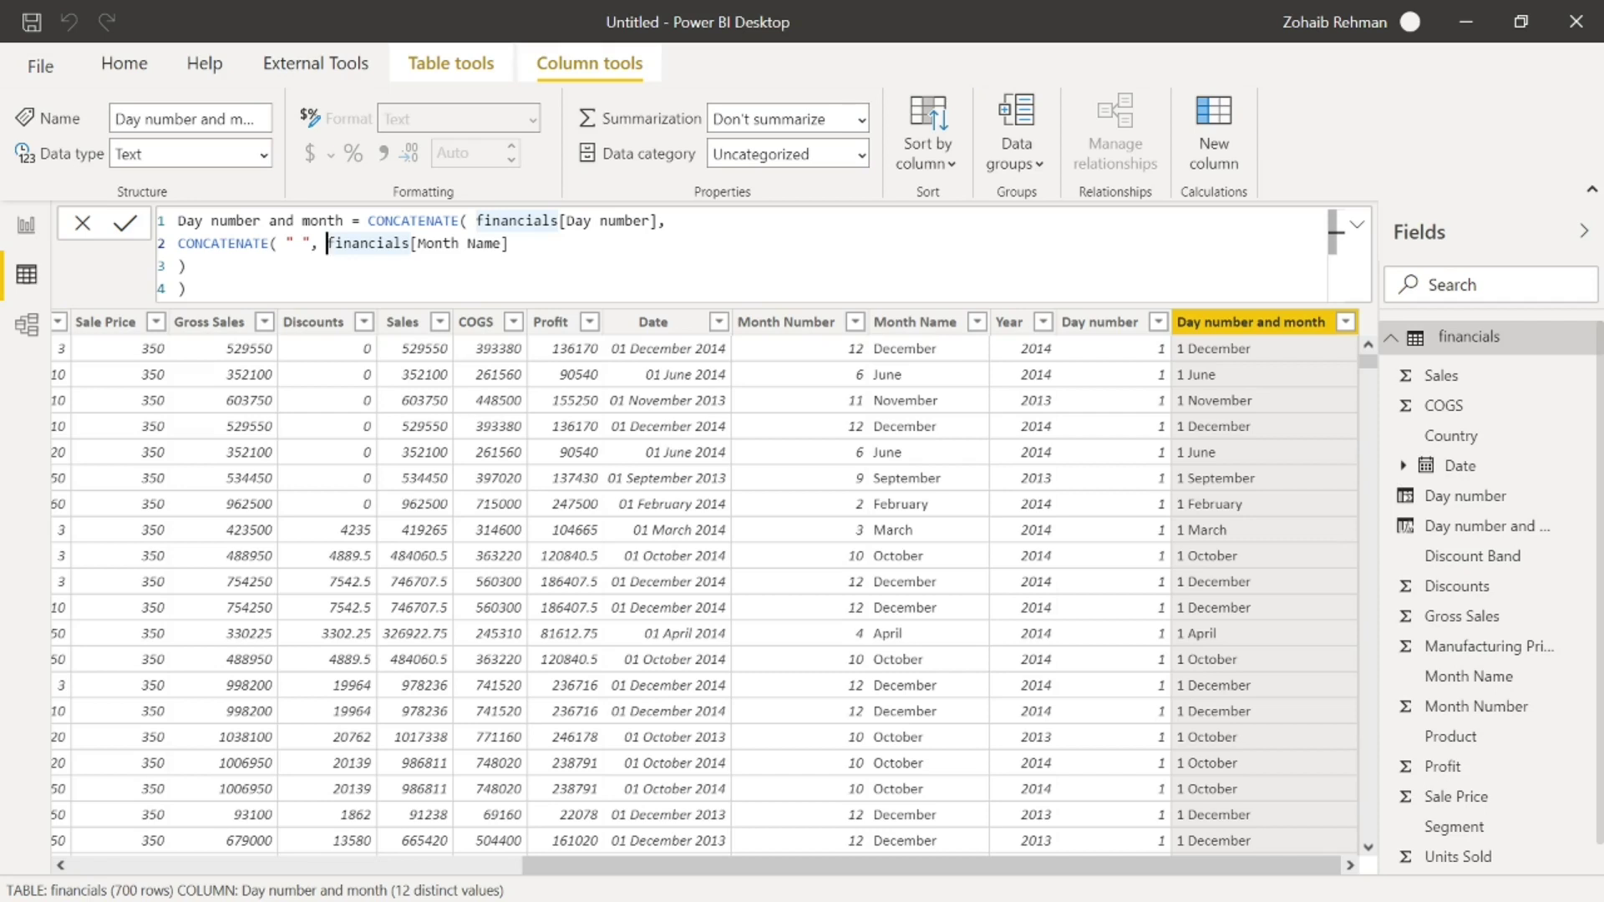
pyautogui.write('v')
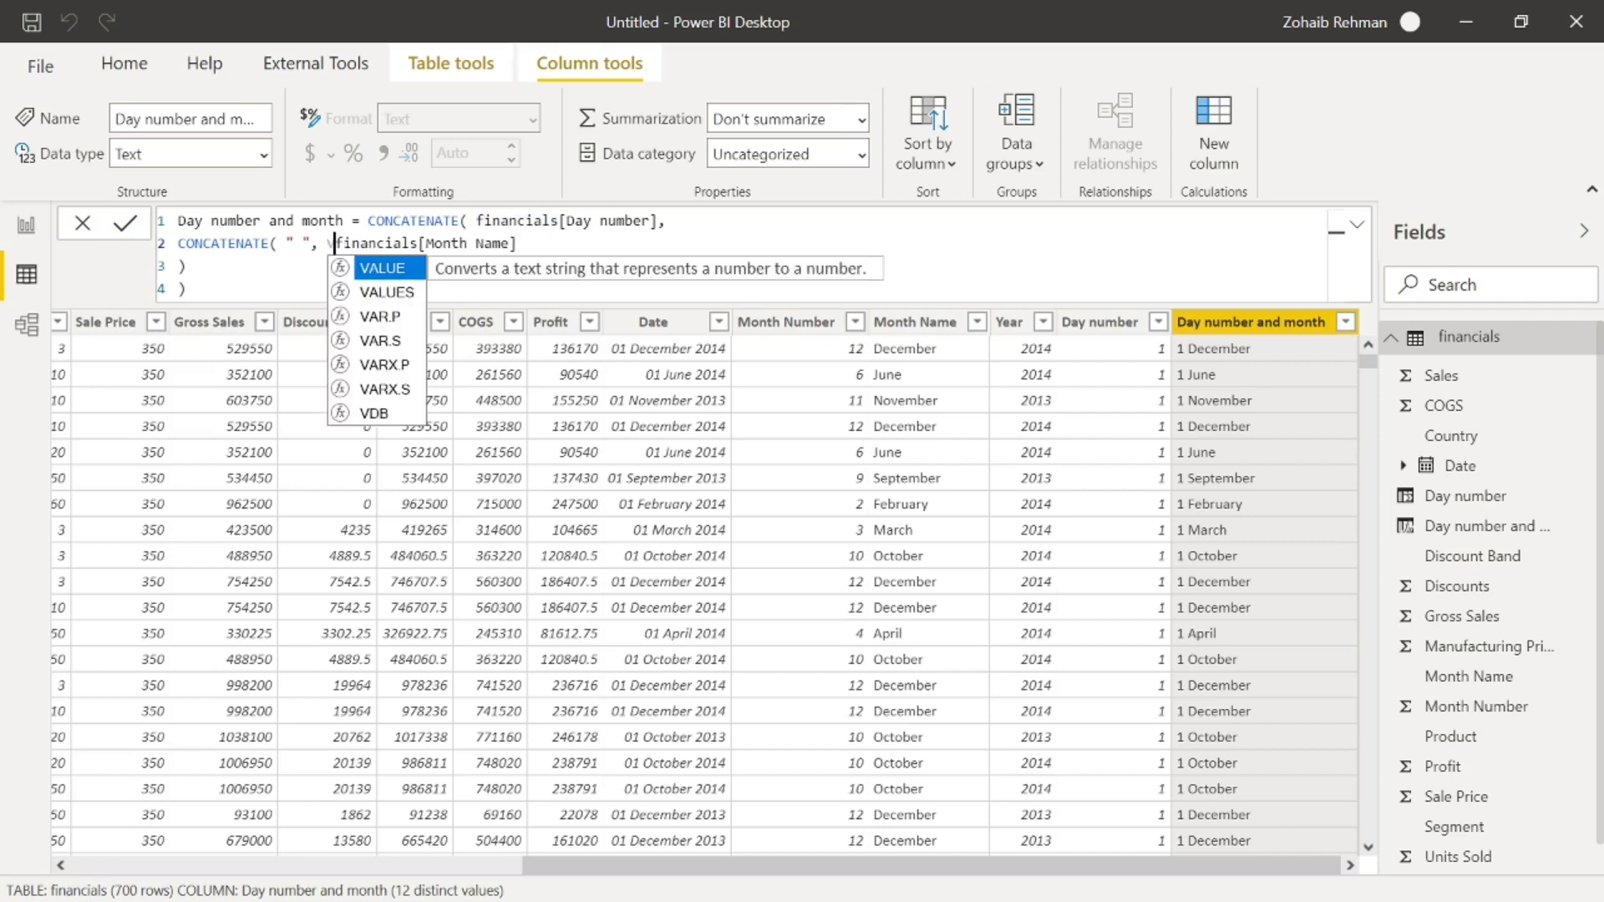
pyautogui.press('BackSpace')
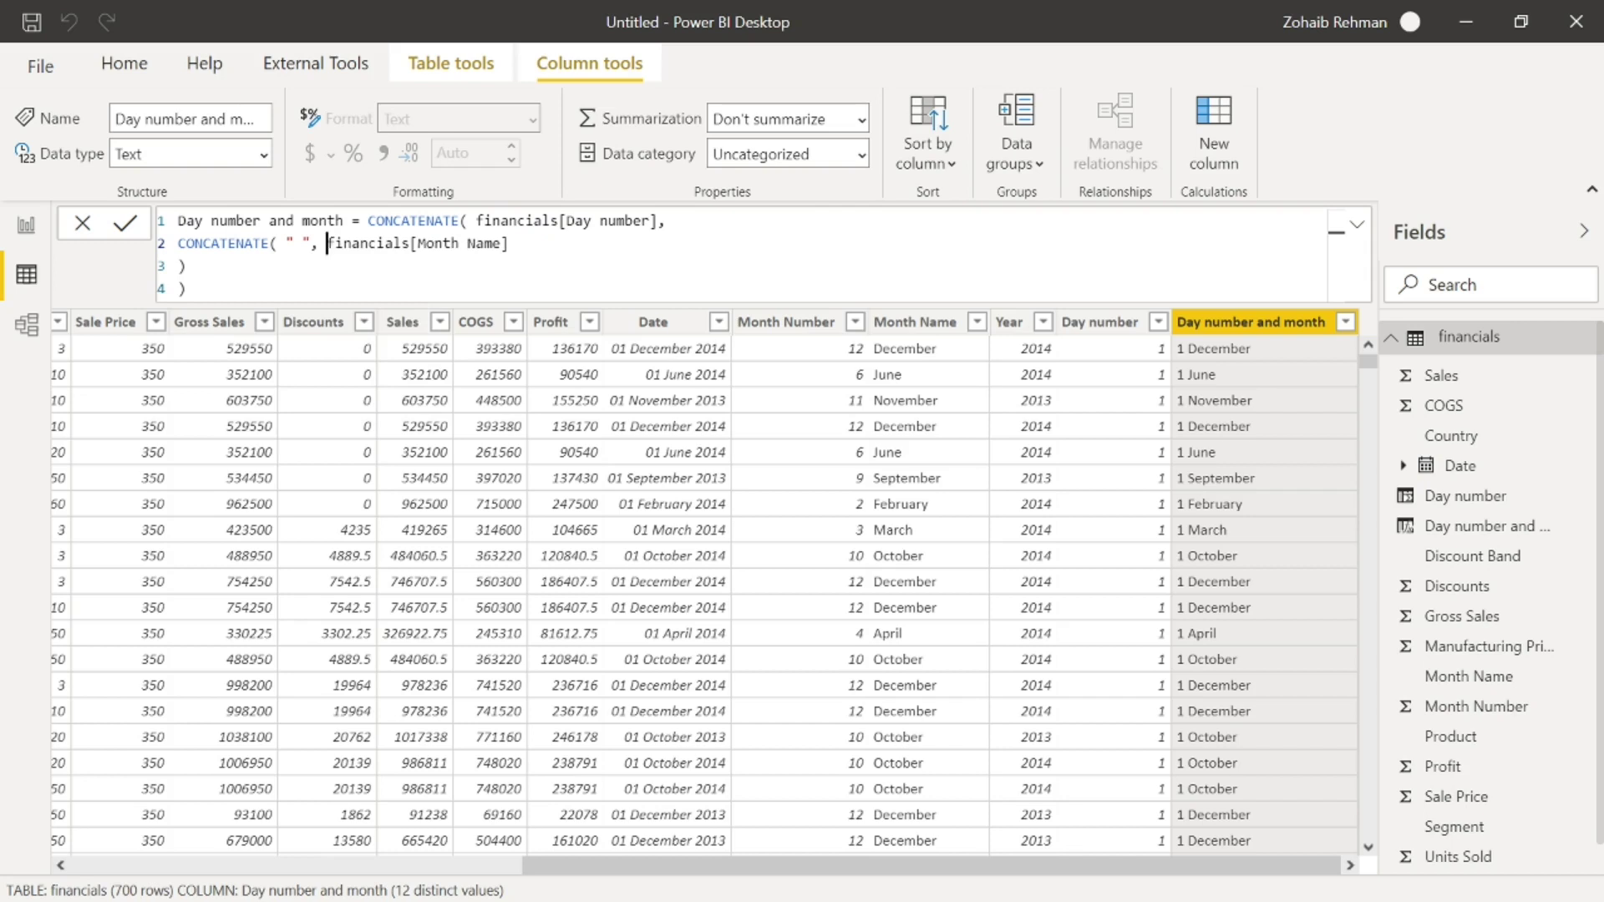
pyautogui.press('Return')
pyautogui.write('con')
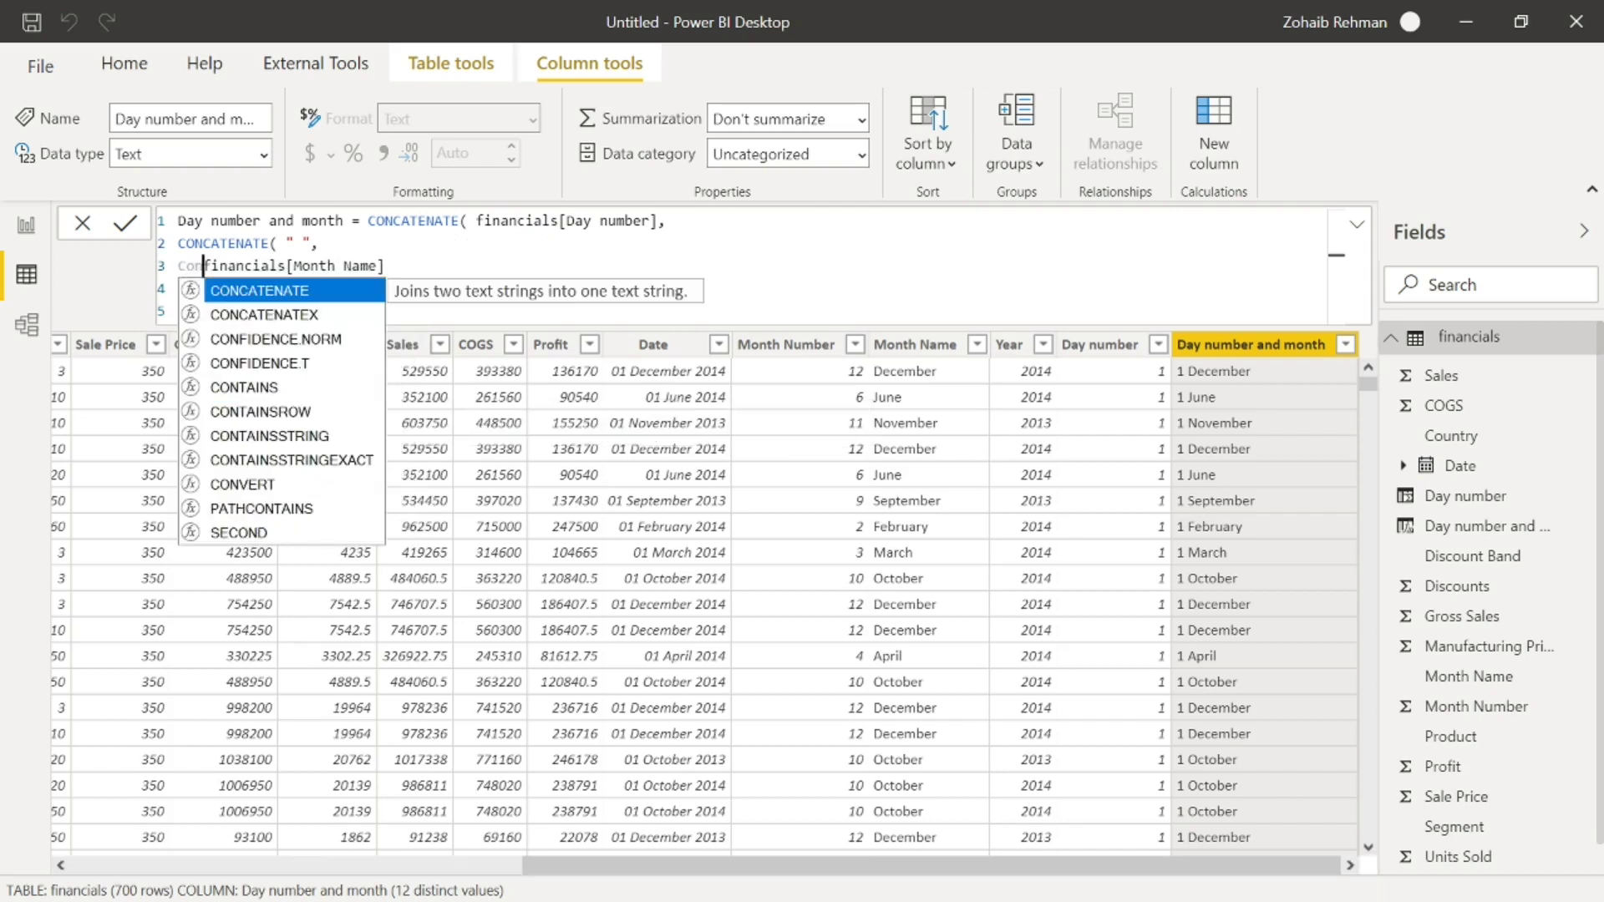
pyautogui.press('Tab')
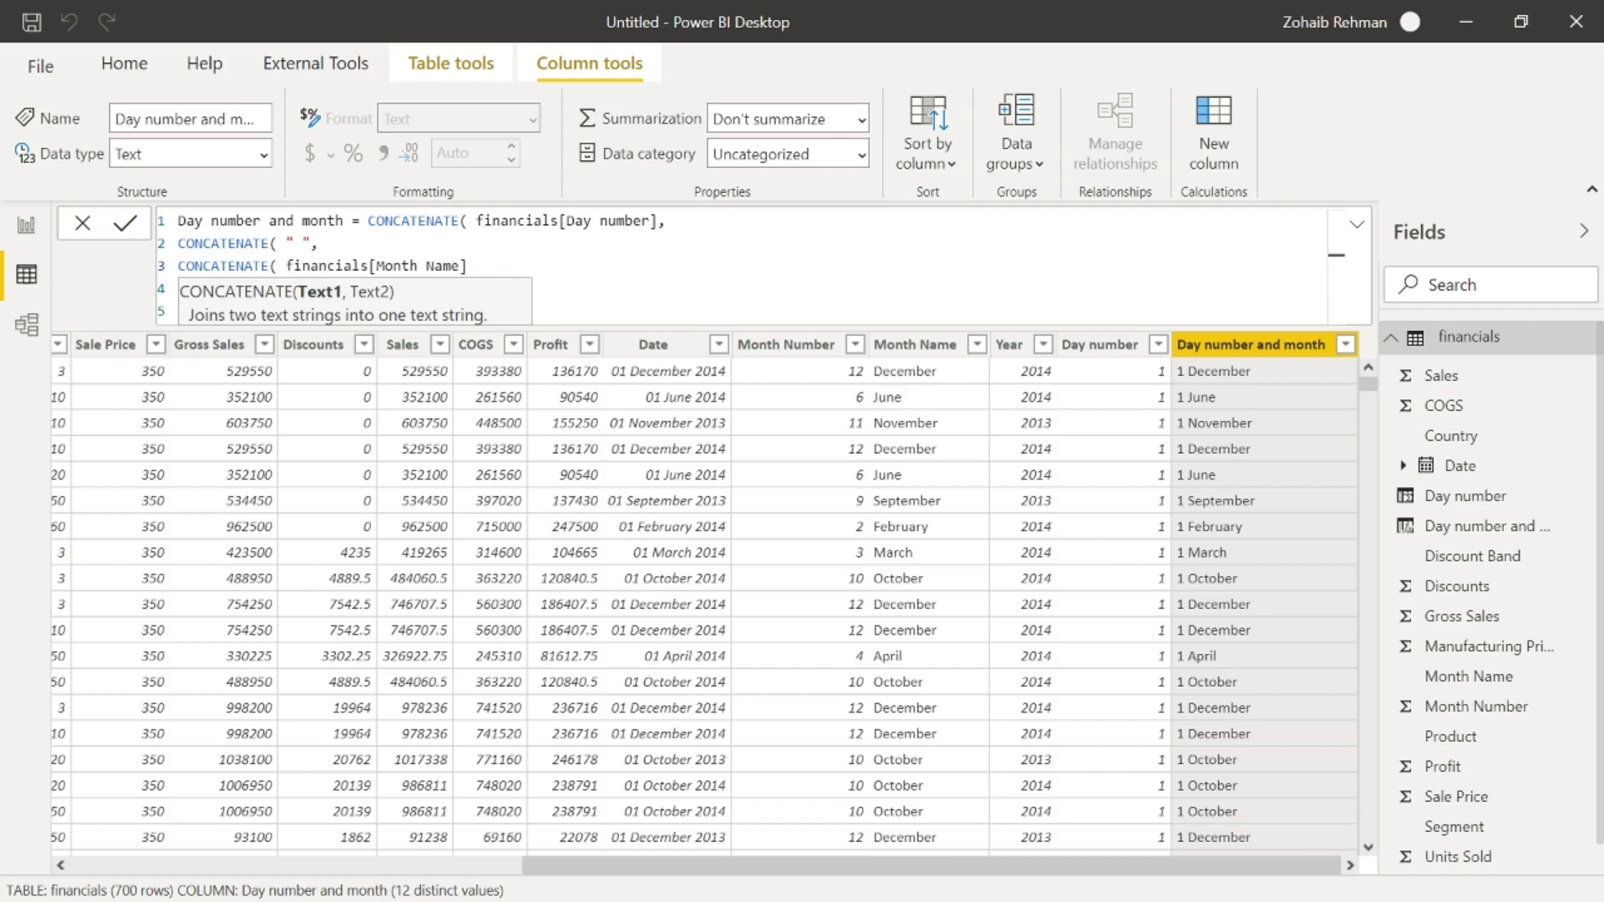
pyautogui.click(372, 265)
pyautogui.write(',')
# Step: Append CONCATENATE(" ", financials[Year]) with its closing parentheses after the month name
pyautogui.hotkey('shift', 'Return')
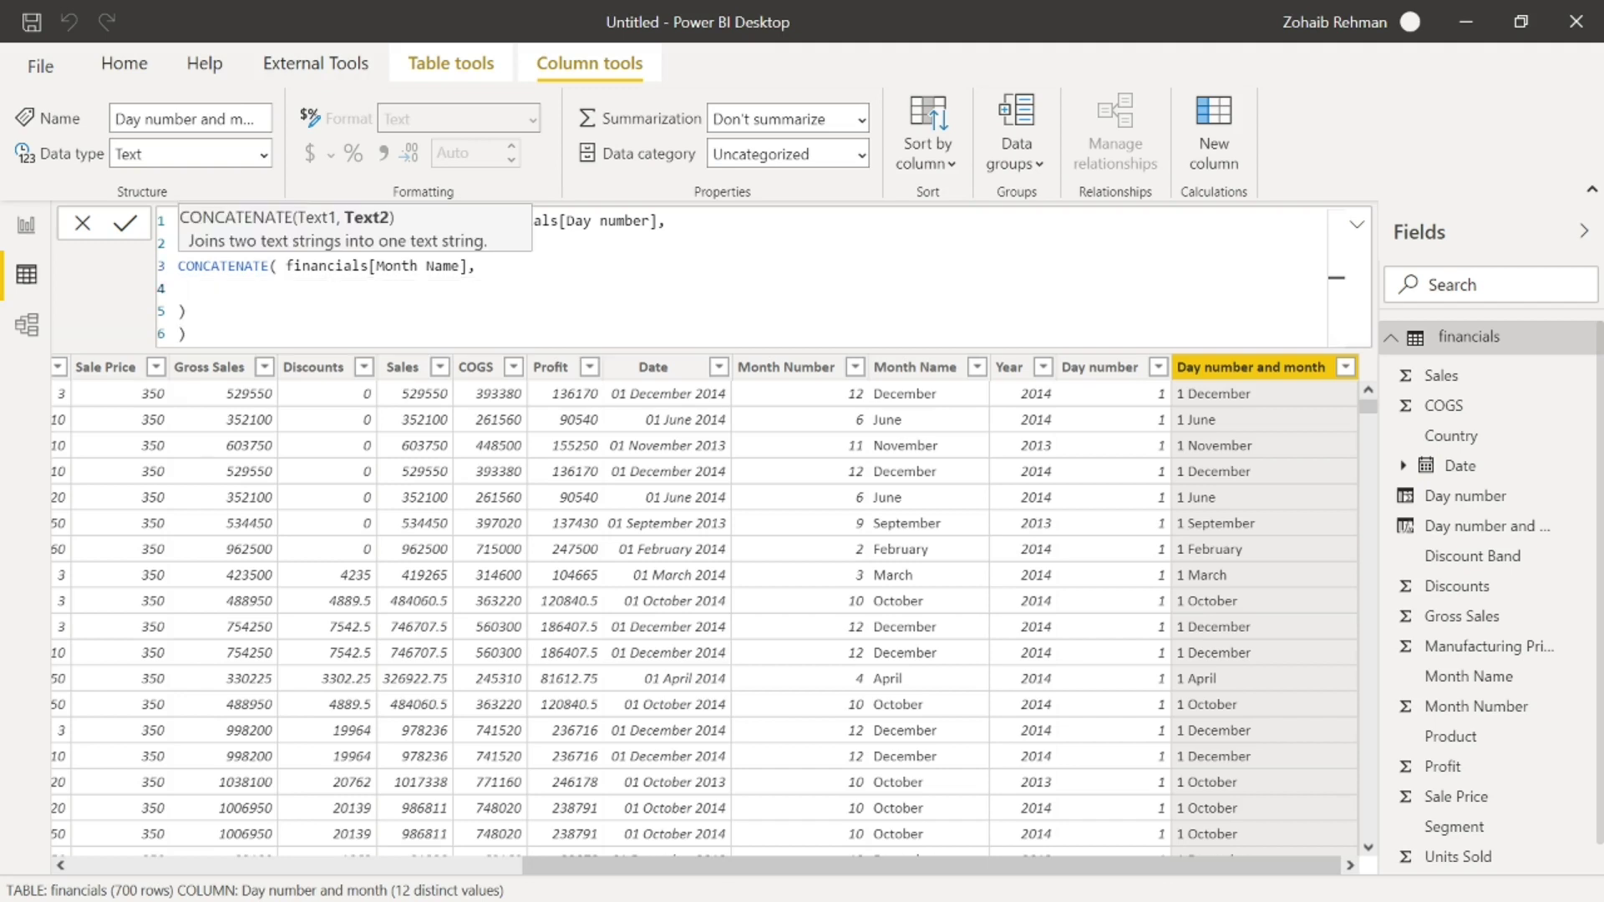
pyautogui.write('Co')
pyautogui.press('Tab')
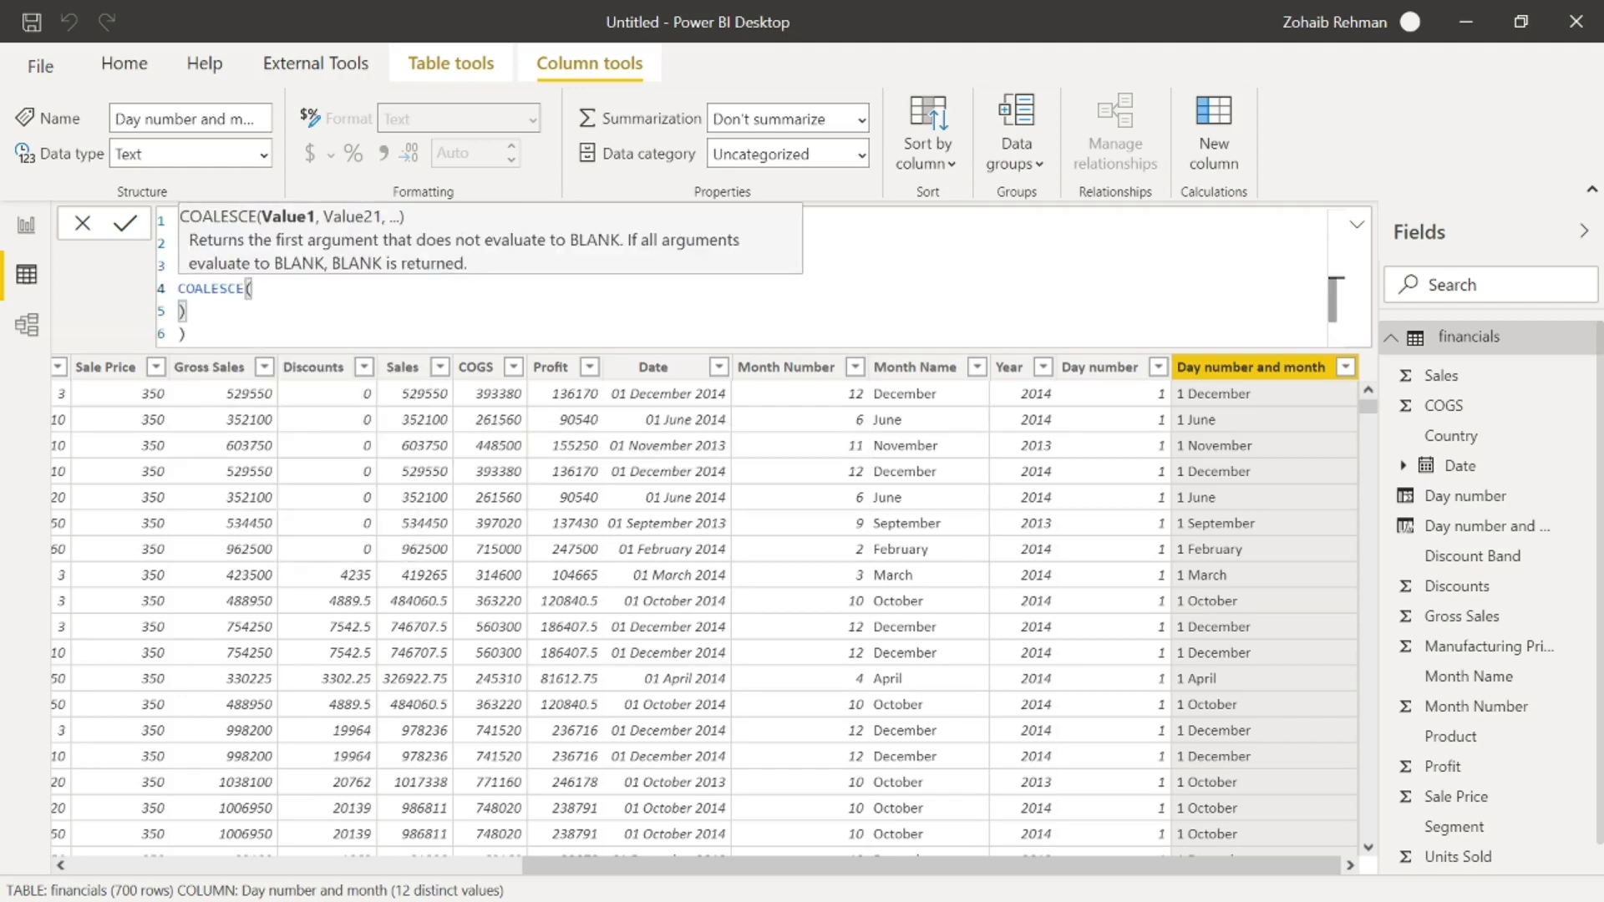
pyautogui.press('BackSpace')
pyautogui.press('BackSpace')
pyautogui.press('BackSpace')
pyautogui.press('BackSpace')
pyautogui.press('BackSpace')
pyautogui.press('BackSpace')
pyautogui.press('BackSpace')
pyautogui.press('BackSpace')
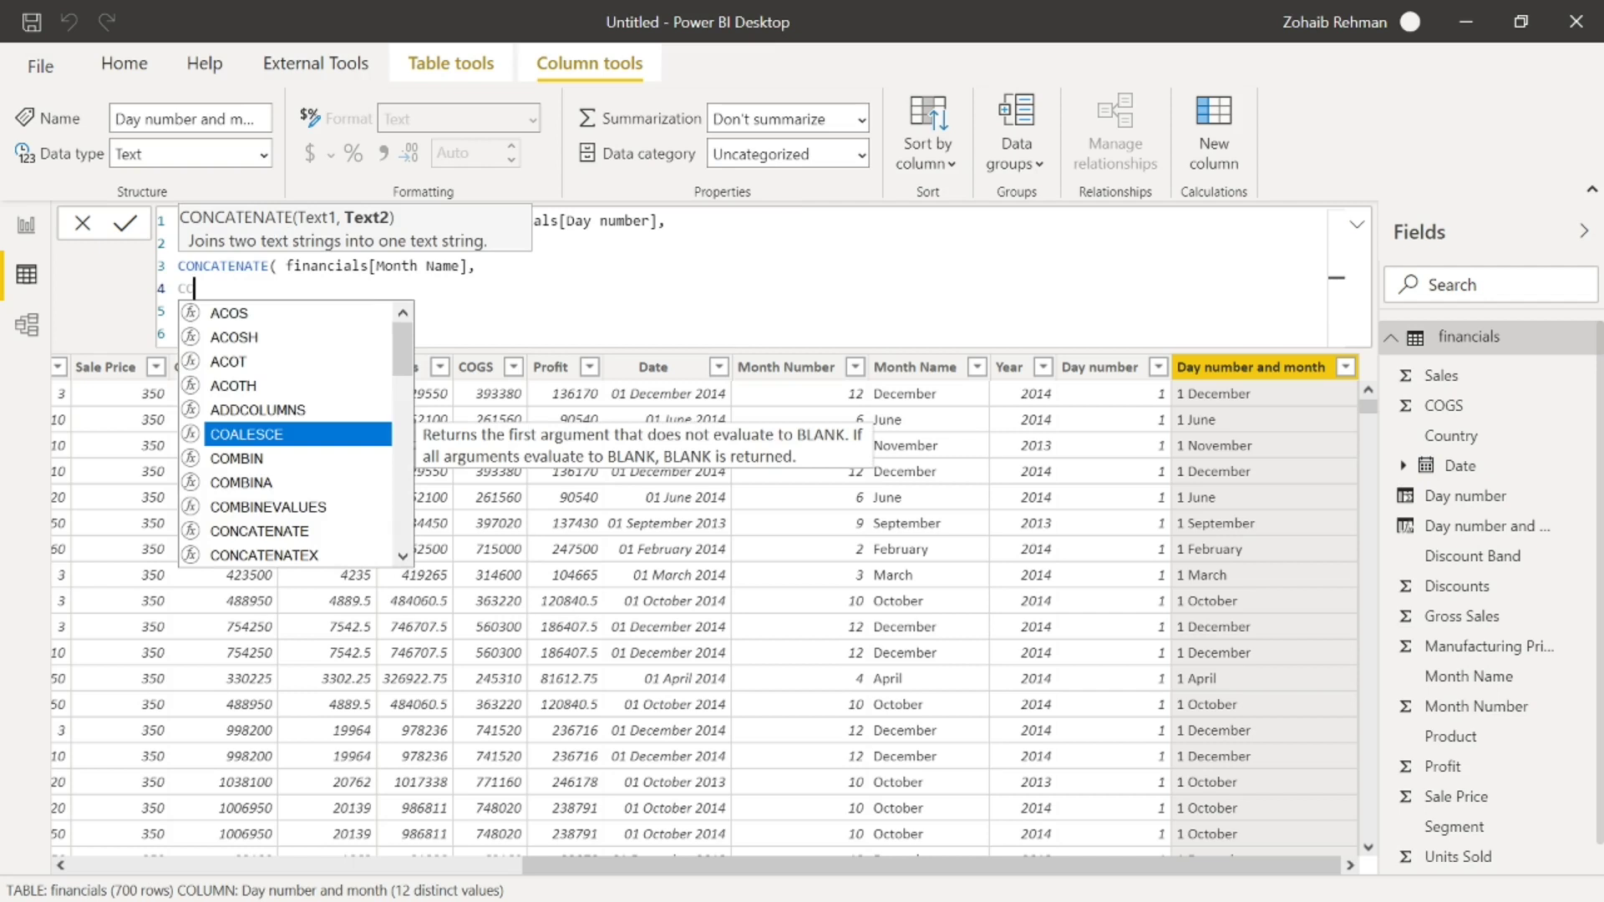
pyautogui.write('on')
pyautogui.press('Tab')
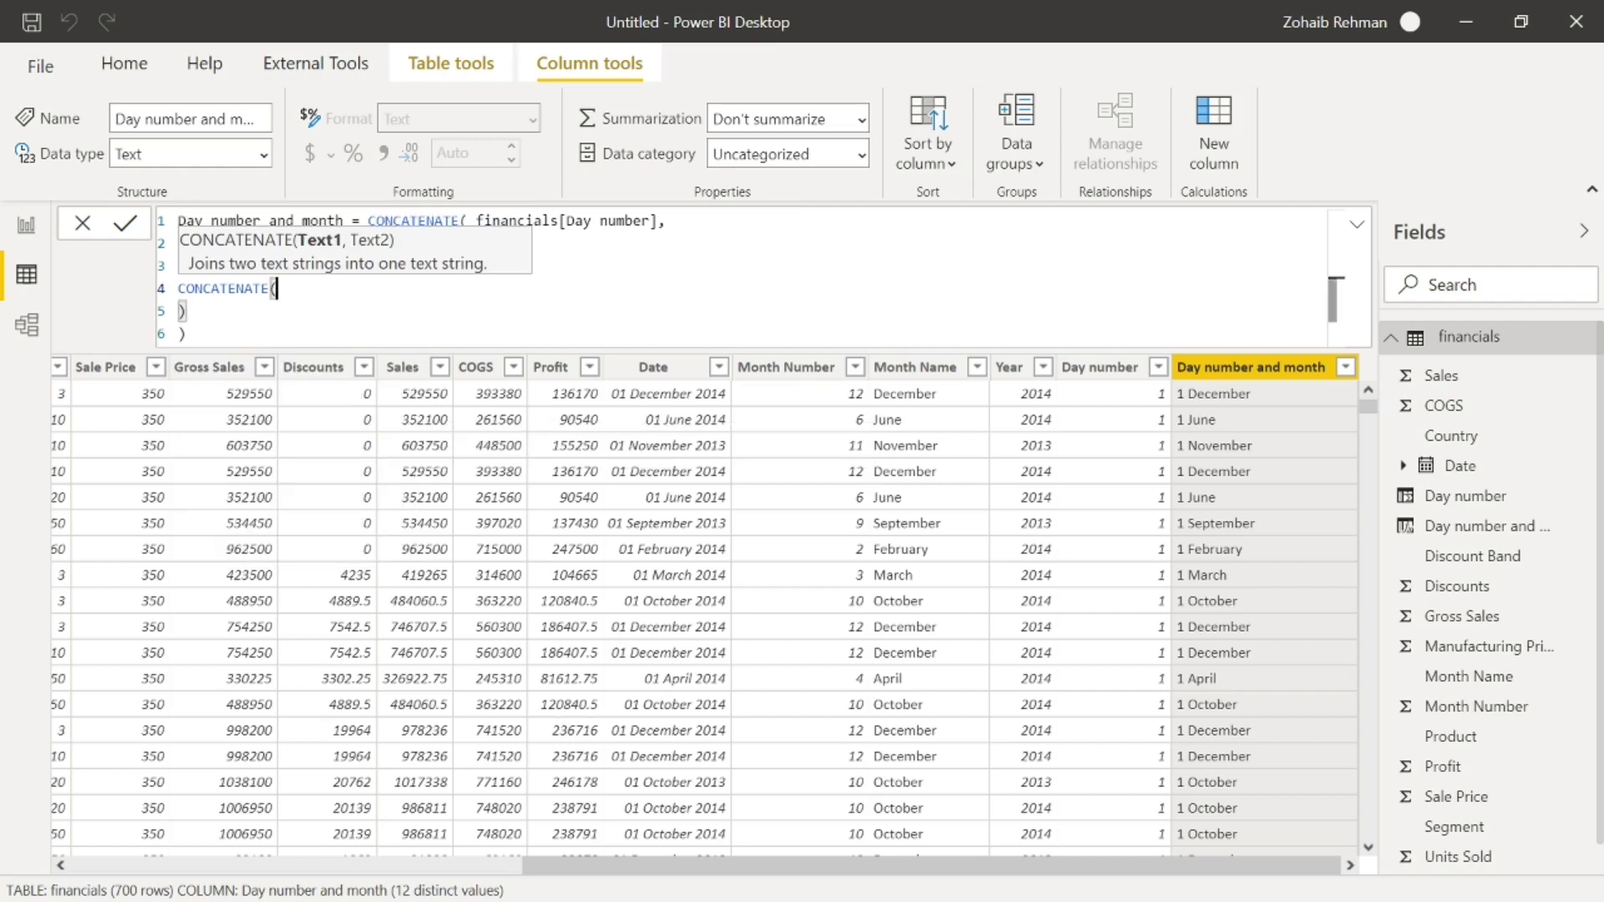
pyautogui.write('" ",')
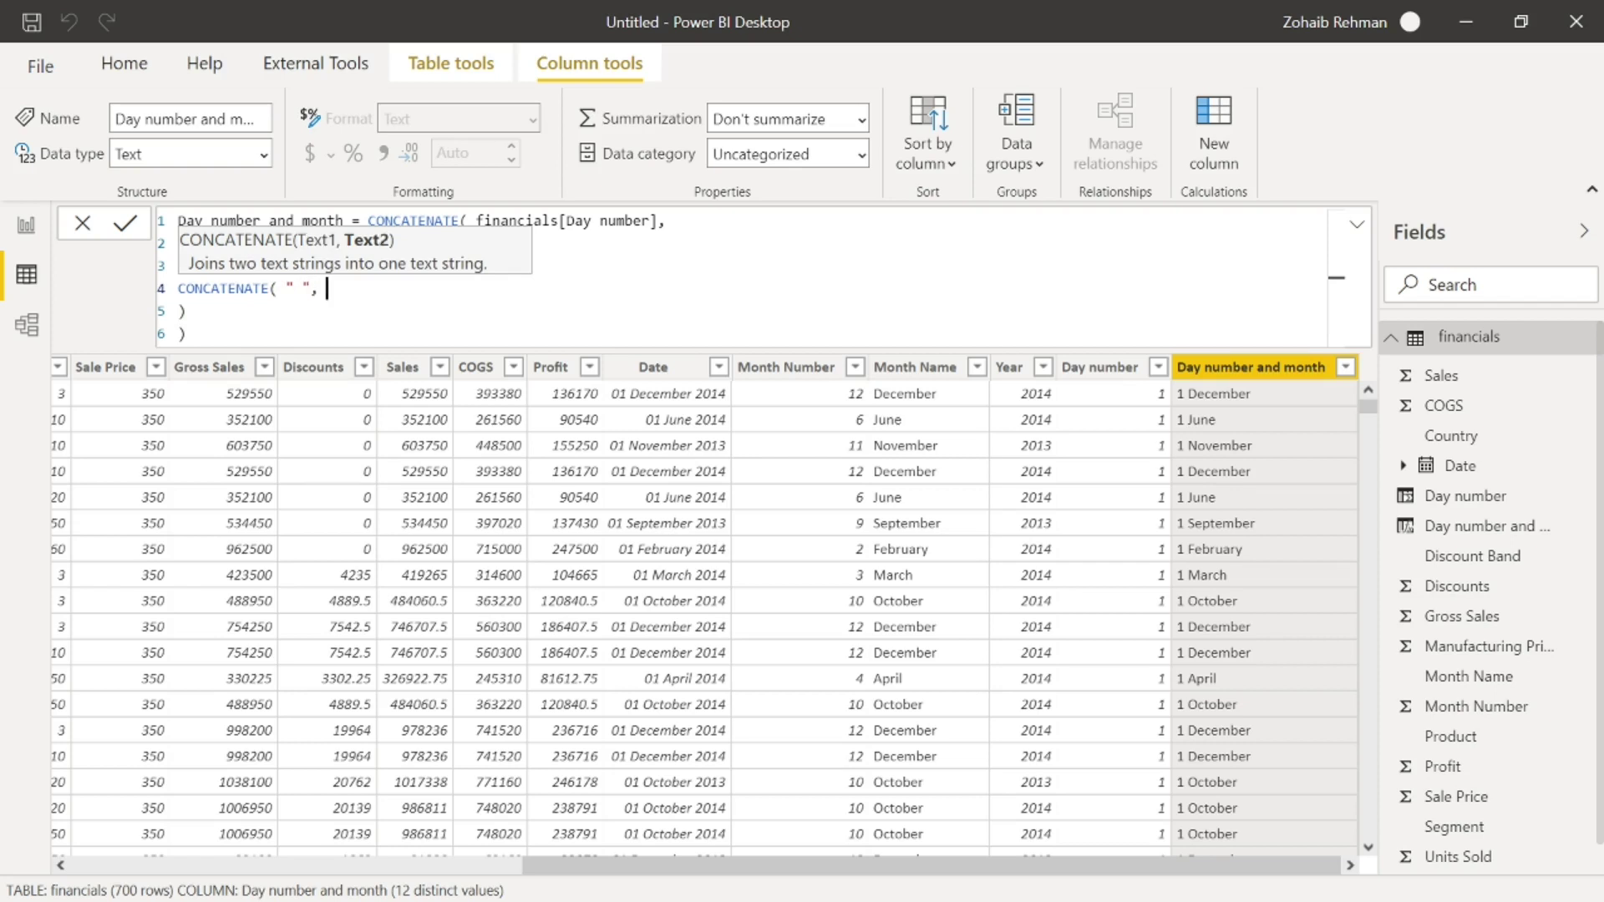
pyautogui.write(' yea')
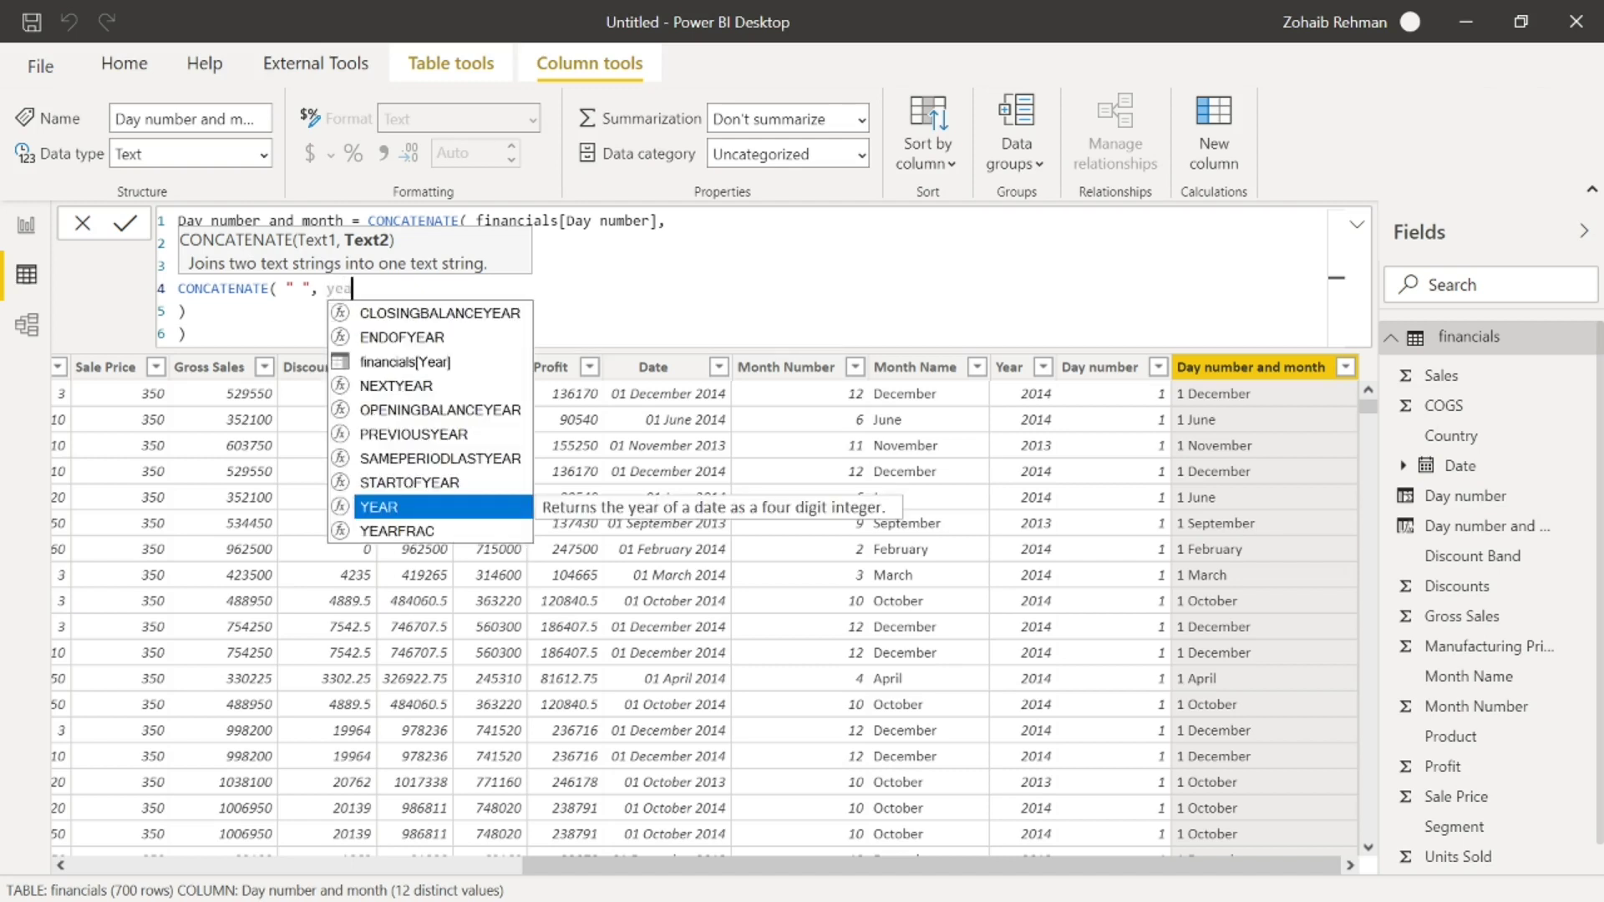
pyautogui.press('Up')
pyautogui.press('Up')
pyautogui.press('Up')
pyautogui.press('Up')
pyautogui.press('Up')
pyautogui.press('Up')
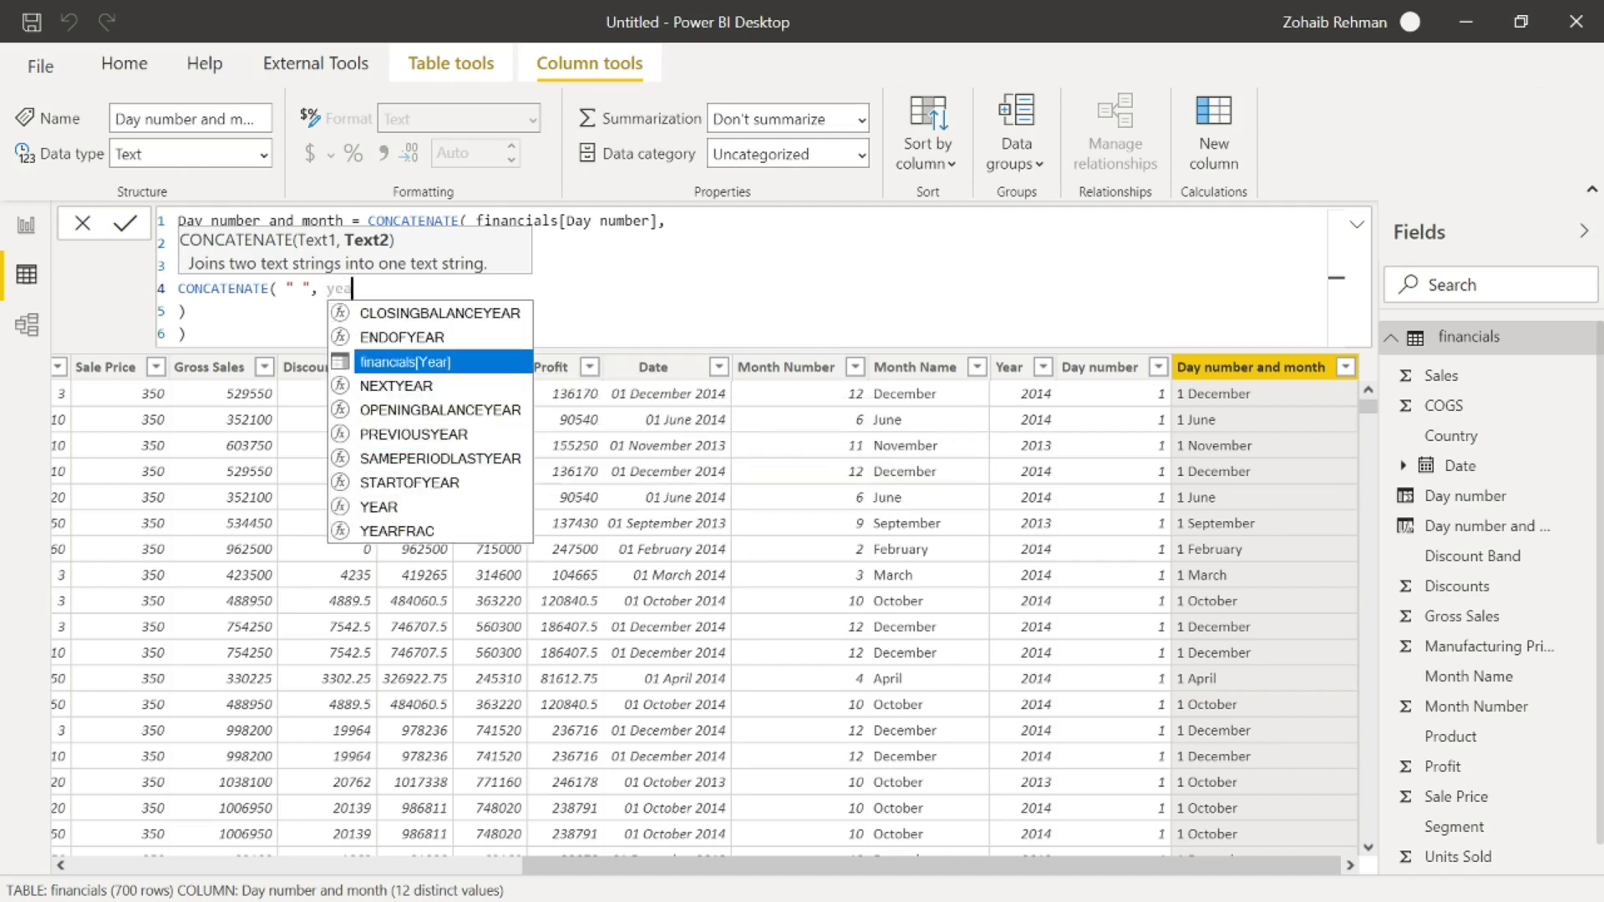
pyautogui.press('Tab')
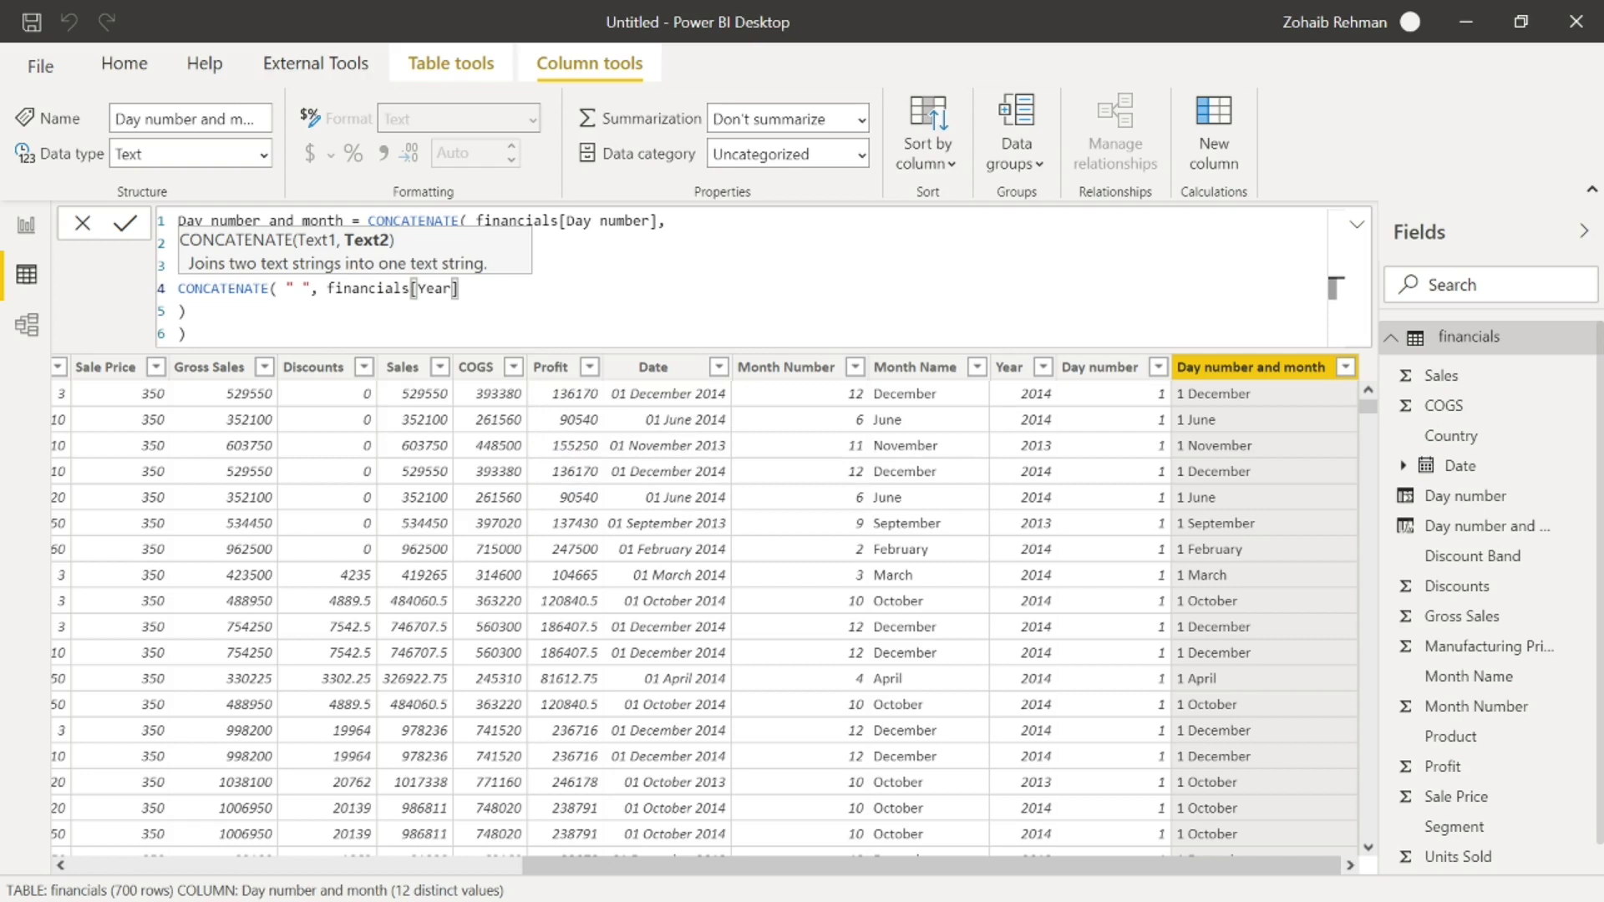
pyautogui.write(')')
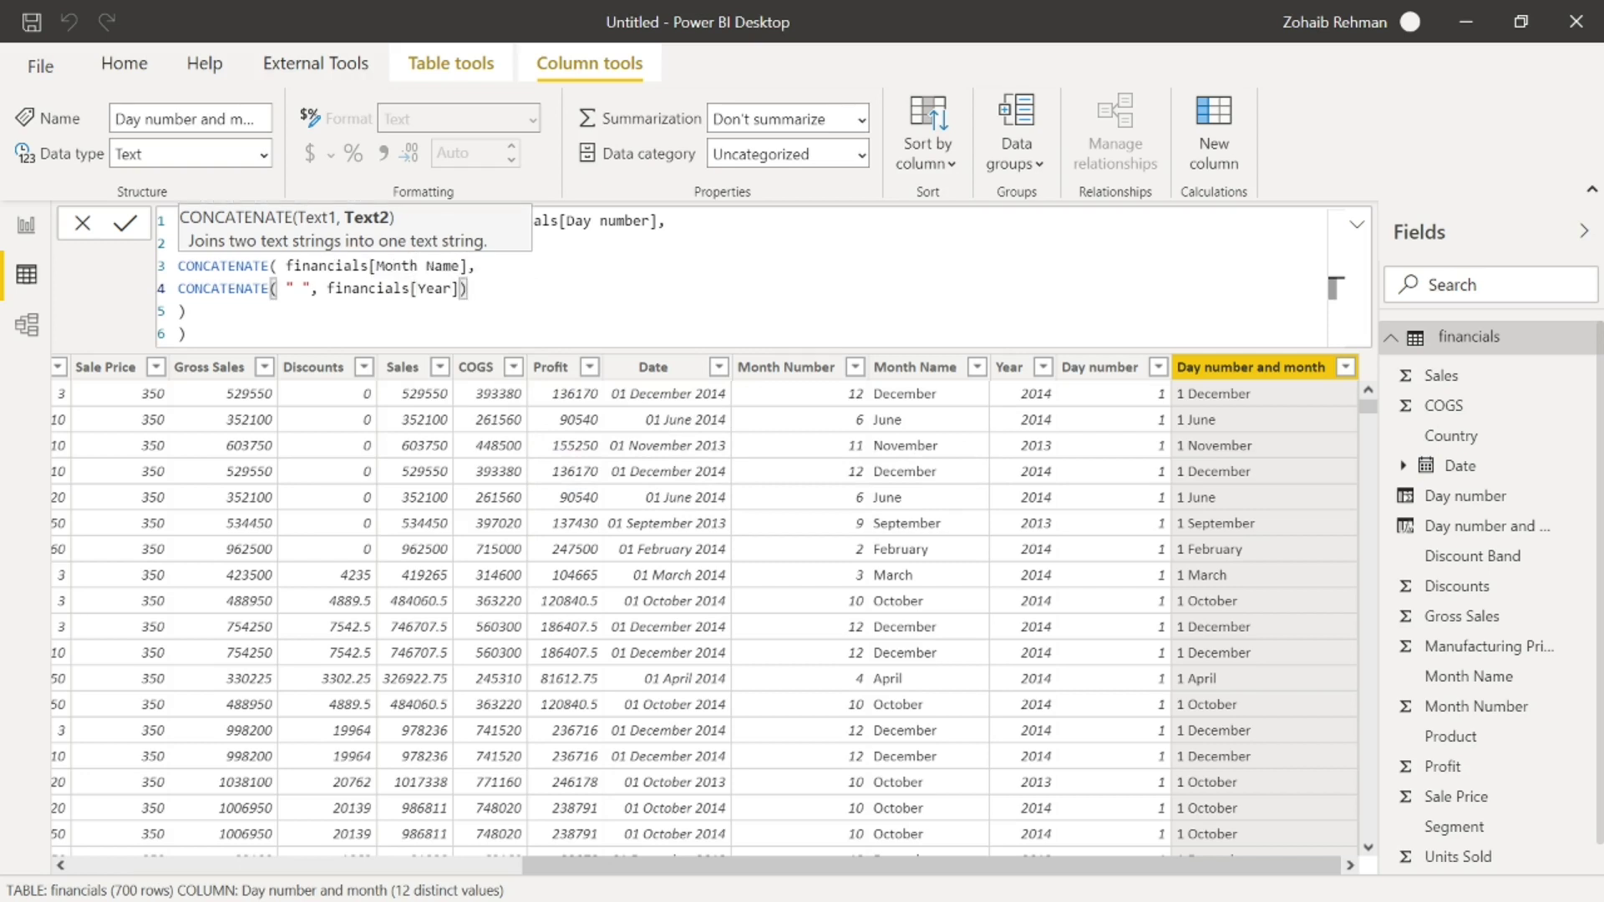
pyautogui.hotkey('shift', 'Return')
pyautogui.write(')')
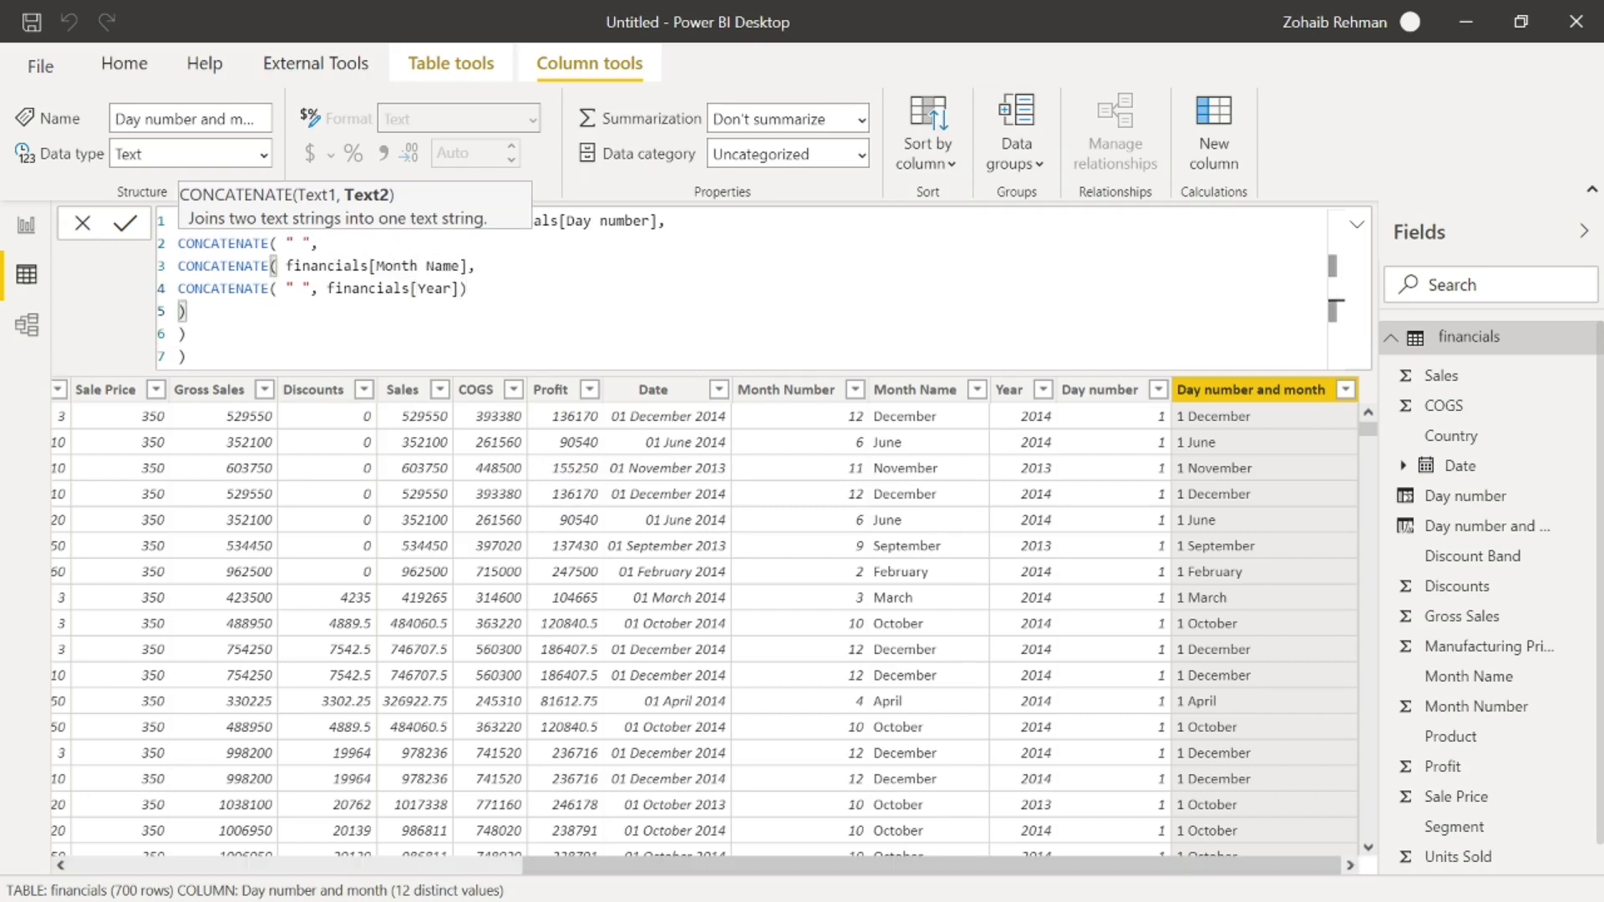
# Step: Commit the extended formula so the column shows dates like '1 December 2014'
pyautogui.click(185, 333)
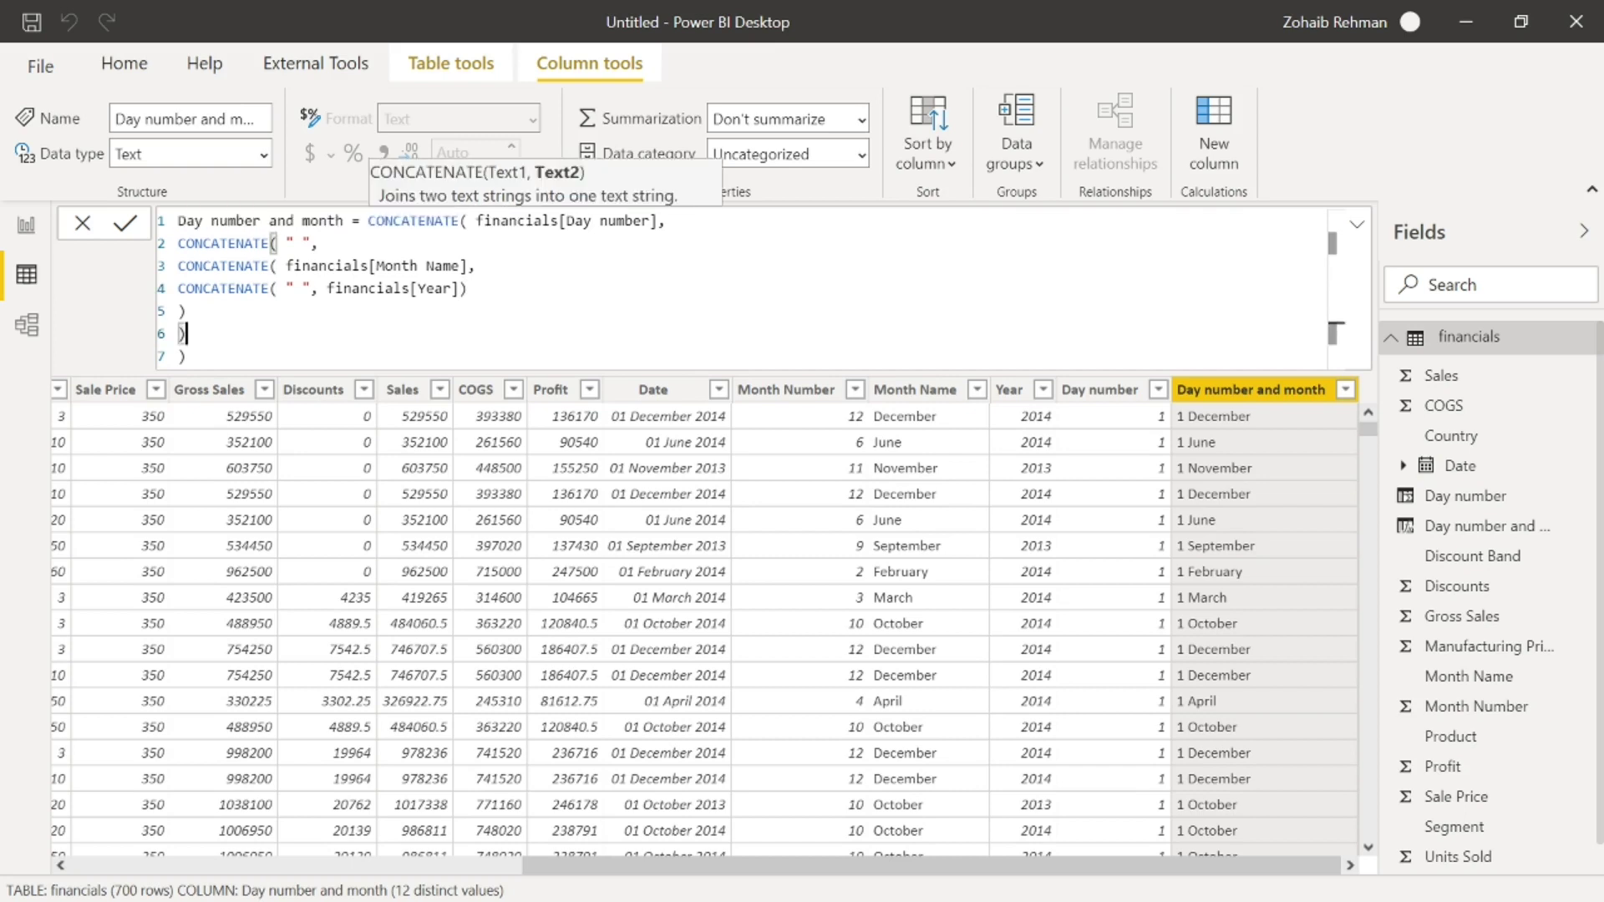
pyautogui.click(185, 356)
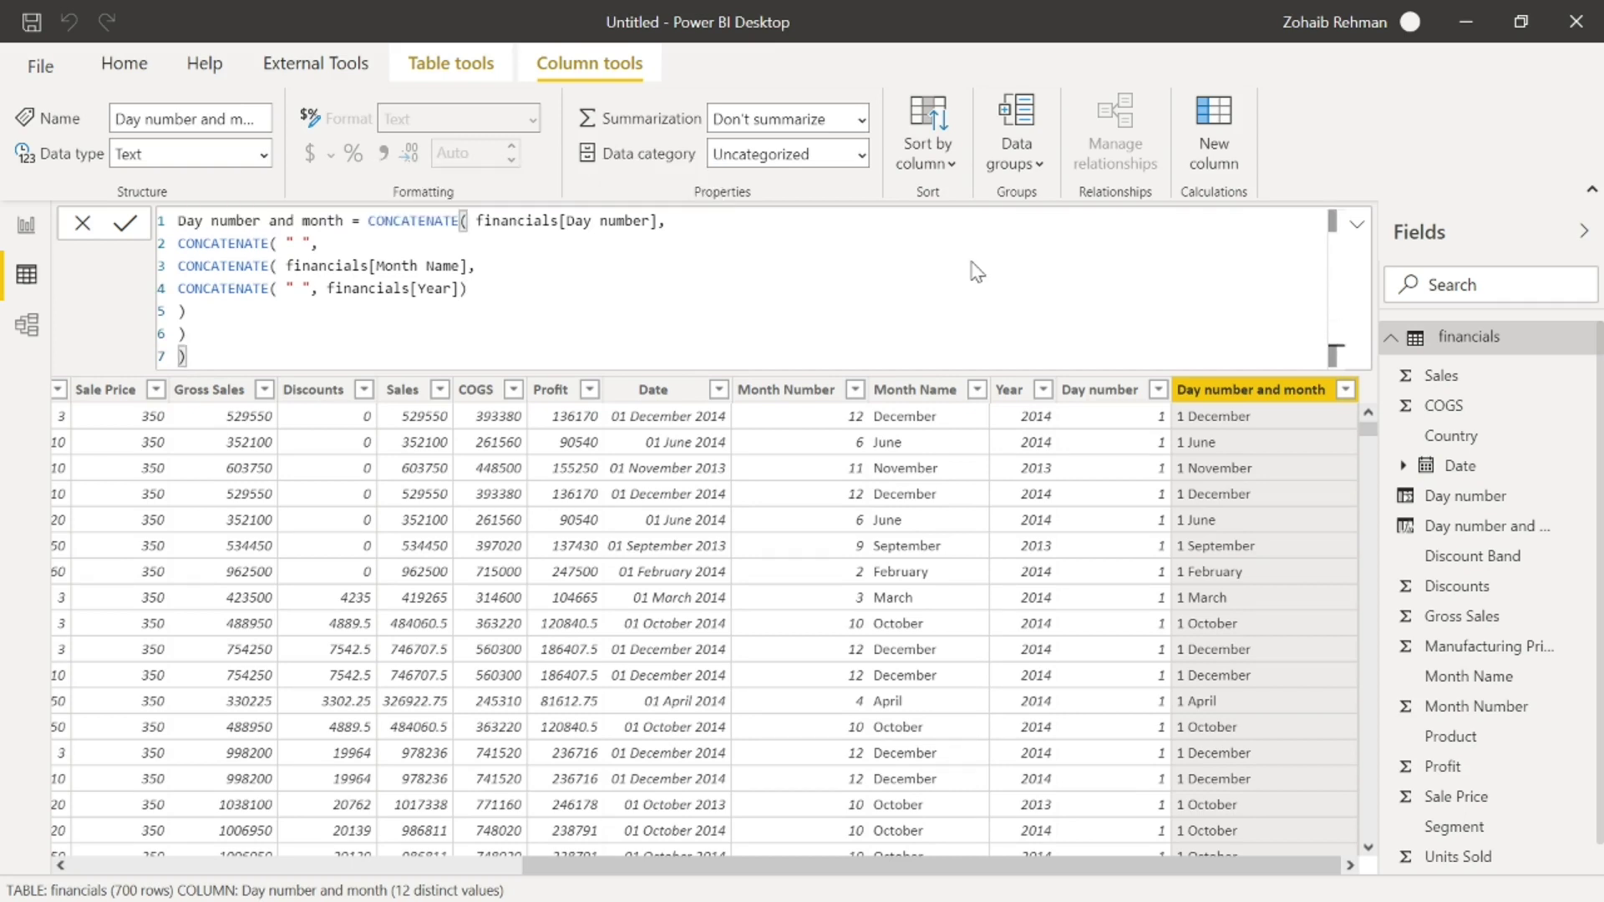
pyautogui.press('Return')
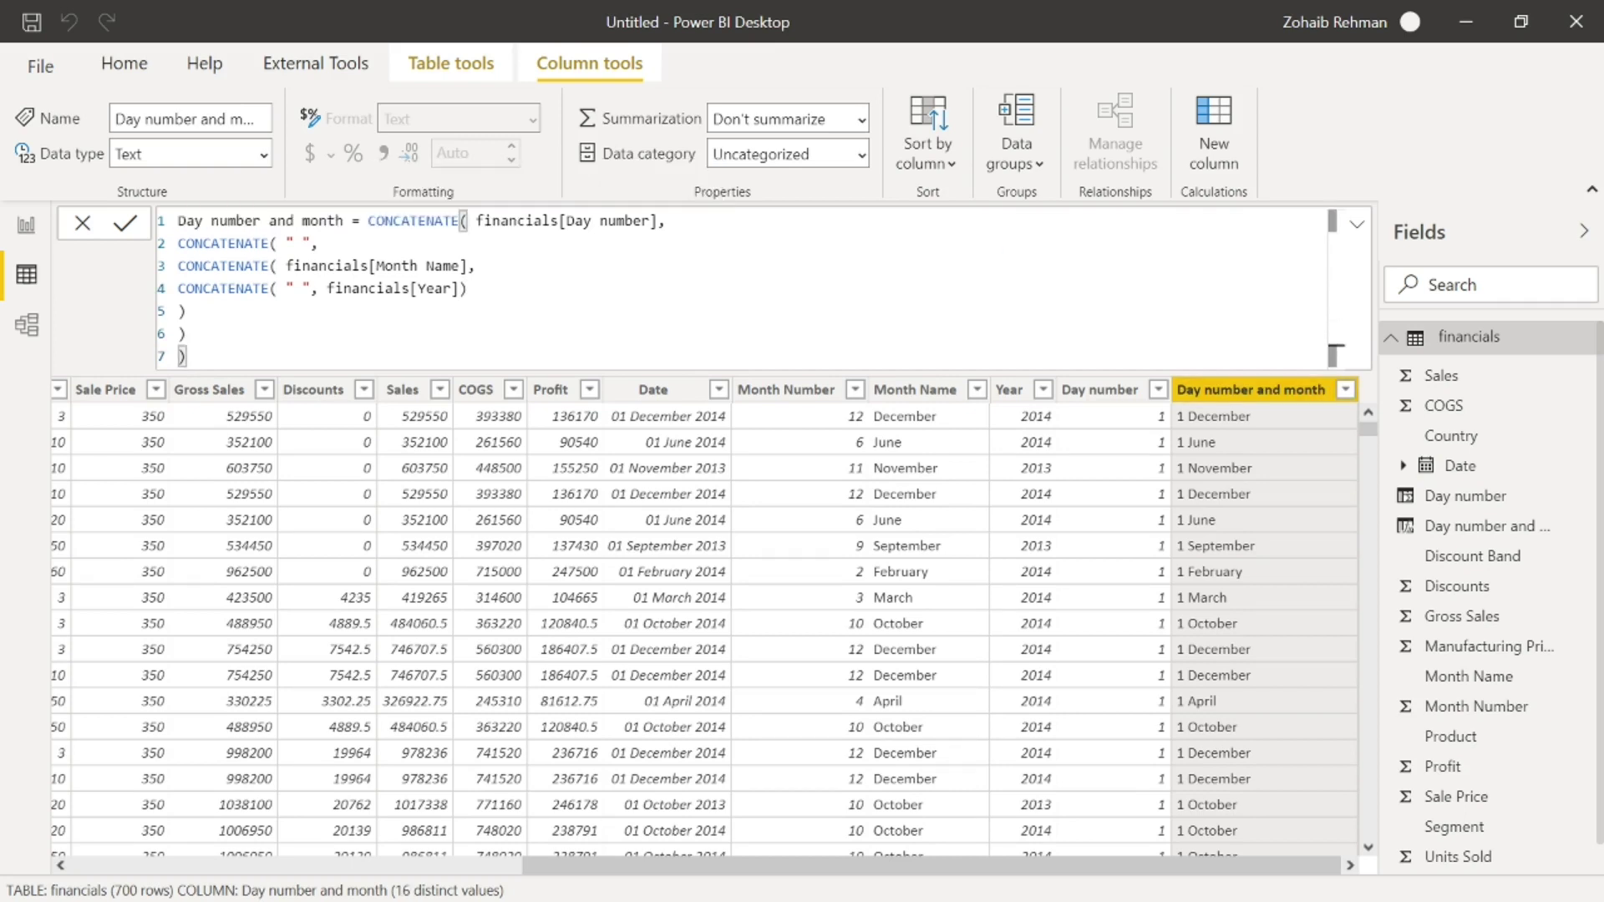